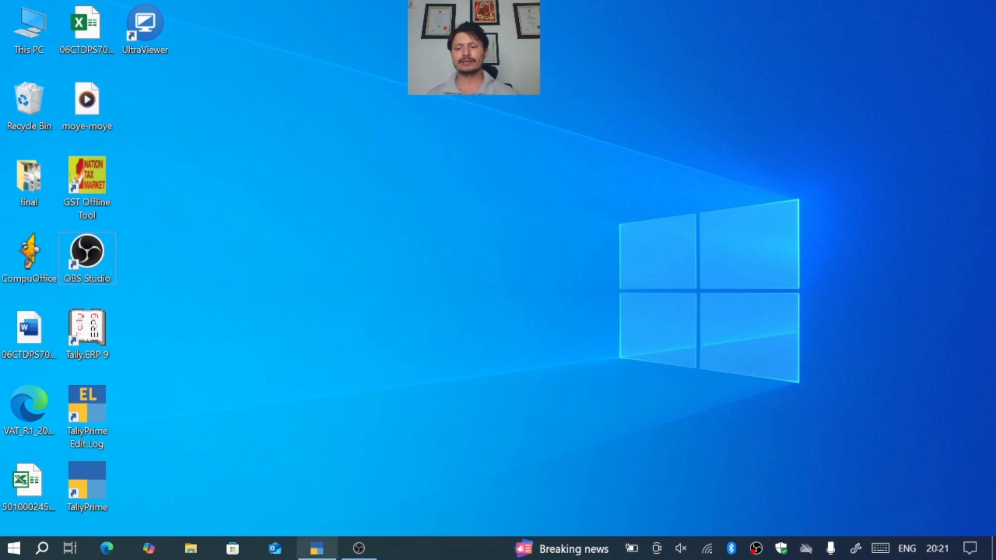
Switch to TallyPrime and open the Fixed Assets group summary from the balance sheet
{"action": "left_click", "coordinate": [317, 548]}
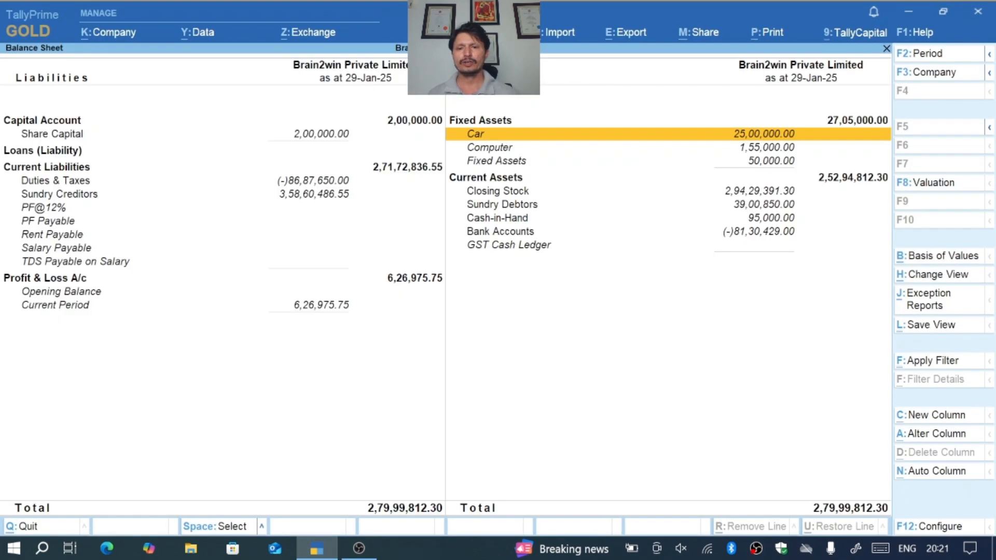
{"action": "key", "text": "Up"}
{"action": "key", "text": "Down"}
{"action": "key", "text": "Down"}
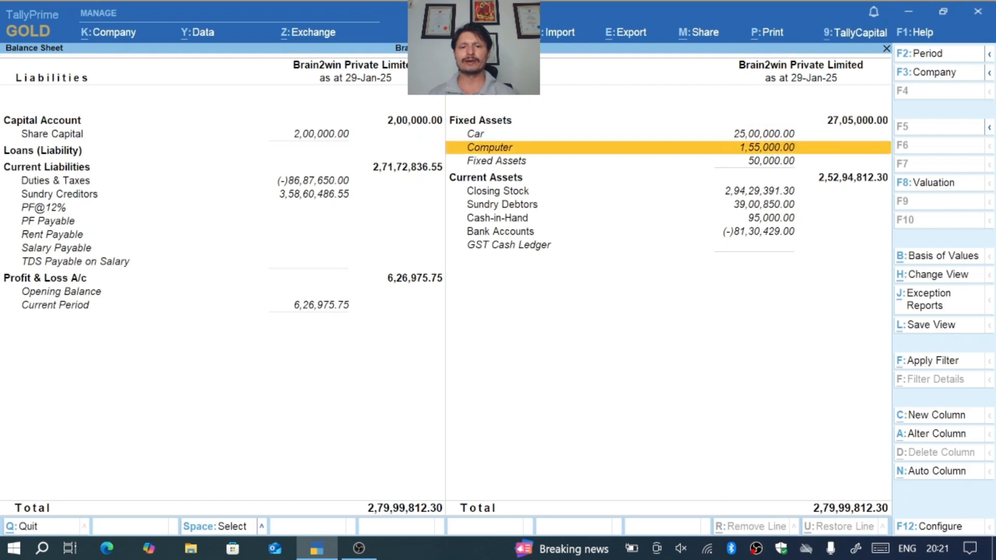
{"action": "key", "text": "Up"}
{"action": "key", "text": "Down"}
{"action": "key", "text": "Down"}
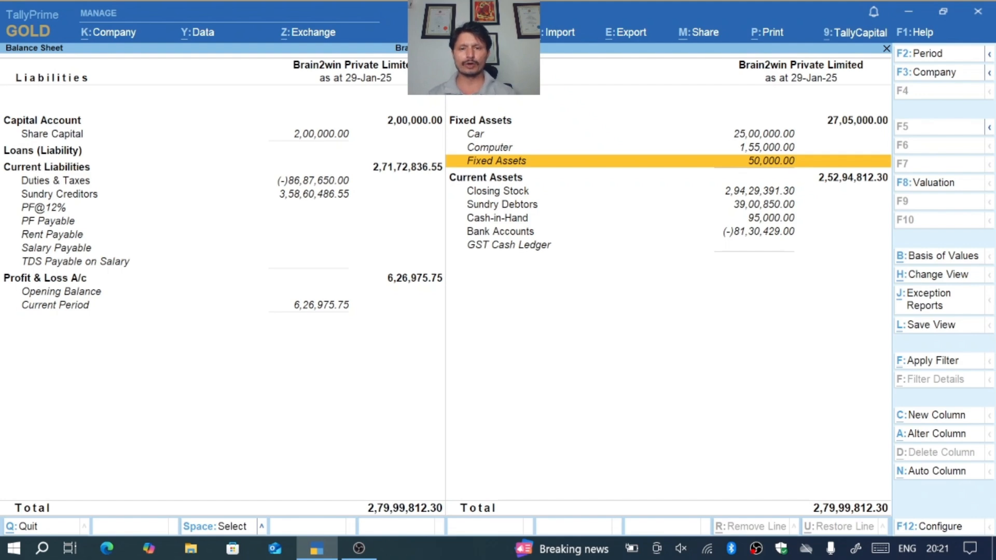
{"action": "key", "text": "Up"}
{"action": "key", "text": "Up"}
{"action": "key", "text": "Up"}
{"action": "key", "text": "Return"}
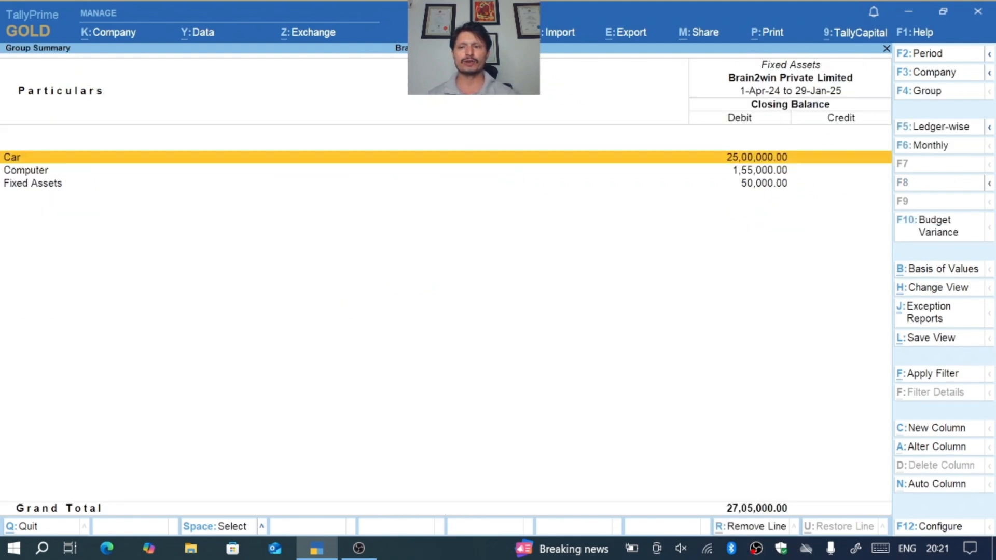
Configure the Fixed Assets group summary to show opening balances and transactions along with closing balances
{"action": "key", "text": "Down"}
{"action": "key", "text": "Down"}
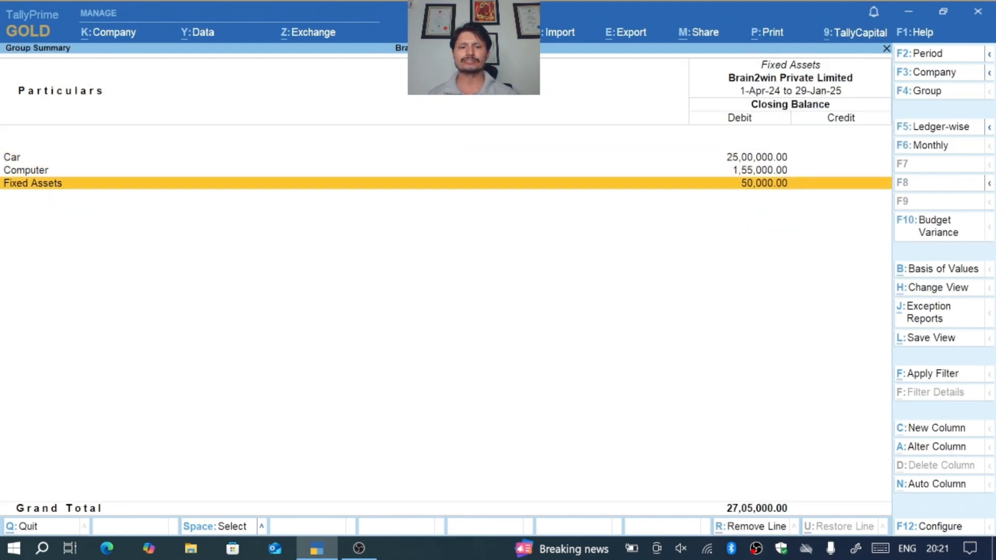
{"action": "key", "text": "Up"}
{"action": "key", "text": "Up"}
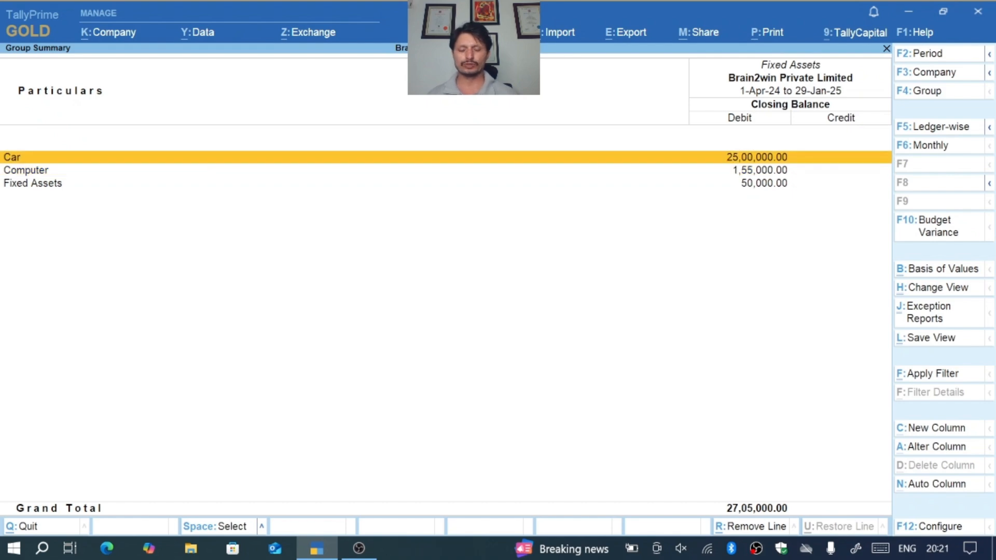
{"action": "key", "text": "F12"}
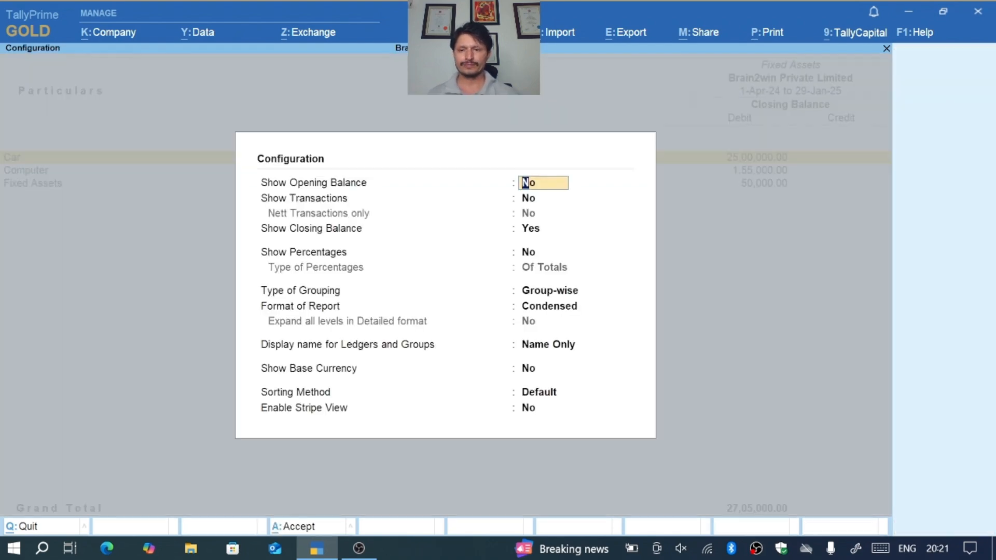
{"action": "key", "text": "y"}
{"action": "key", "text": "y"}
{"action": "key", "text": "Return"}
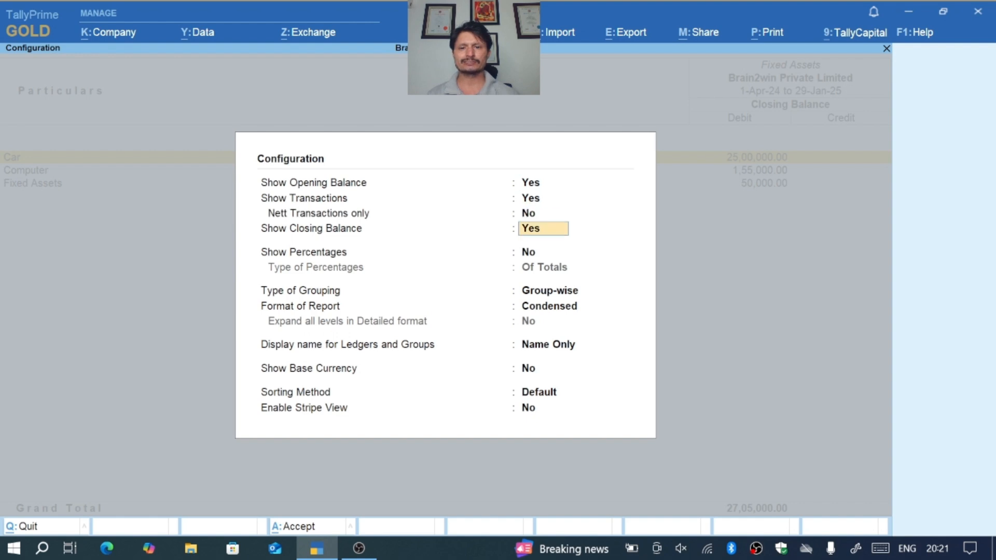
{"action": "key", "text": "ctrl+a"}
Review the monthly summaries of the Car, Computer and Fixed Assets ledgers one after another
{"action": "key", "text": "Down"}
{"action": "key", "text": "Down"}
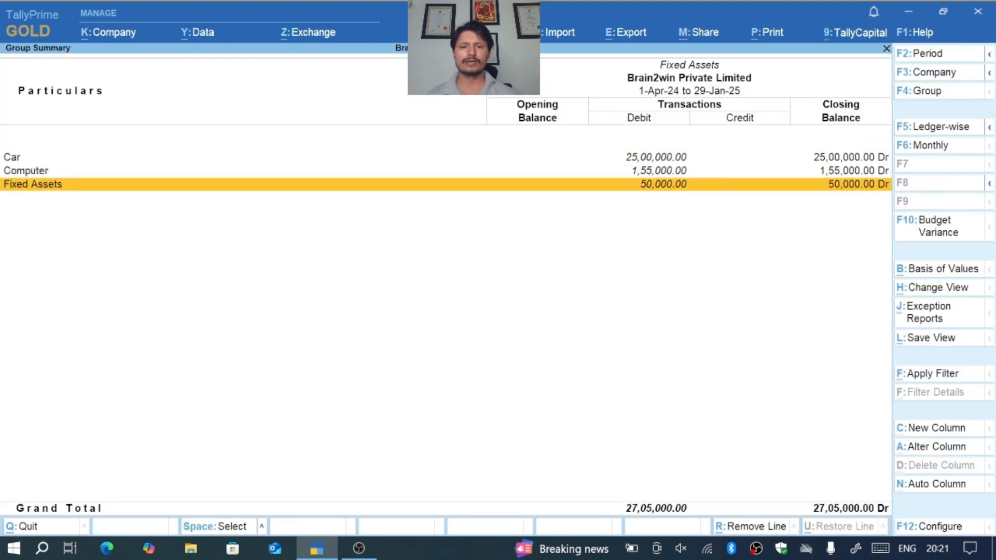
{"action": "key", "text": "Up"}
{"action": "key", "text": "Up"}
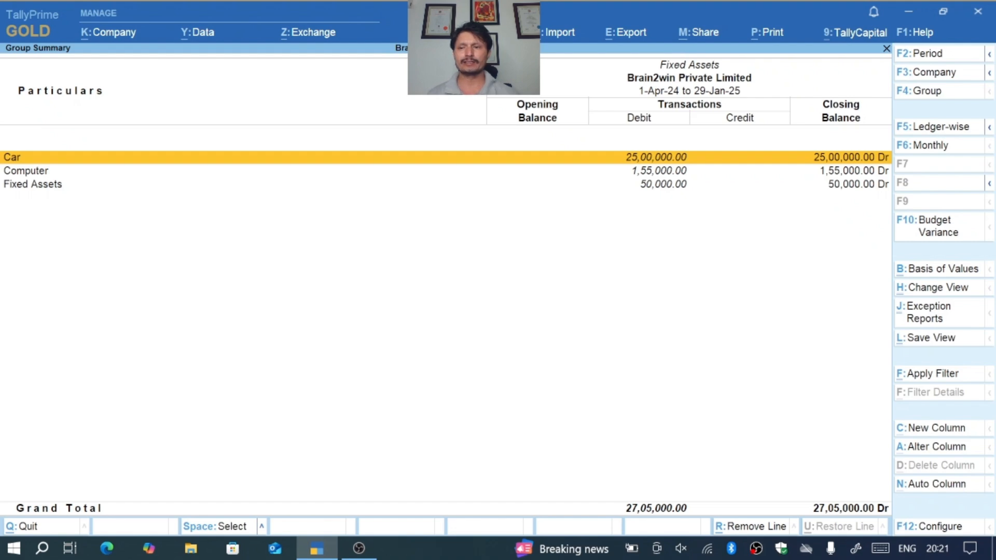
{"action": "key", "text": "Return"}
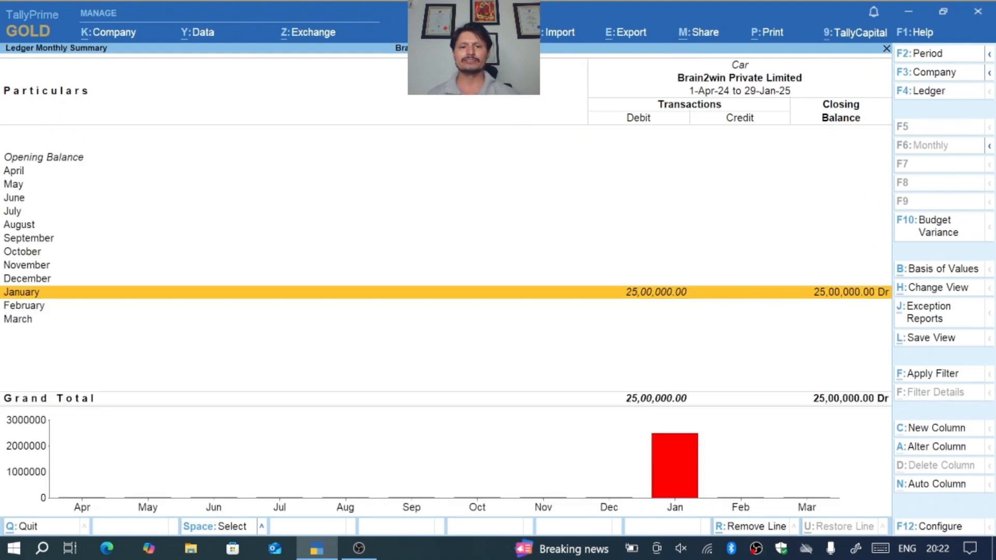
{"action": "key", "text": "Escape"}
{"action": "key", "text": "Down"}
{"action": "key", "text": "Up"}
{"action": "key", "text": "Down"}
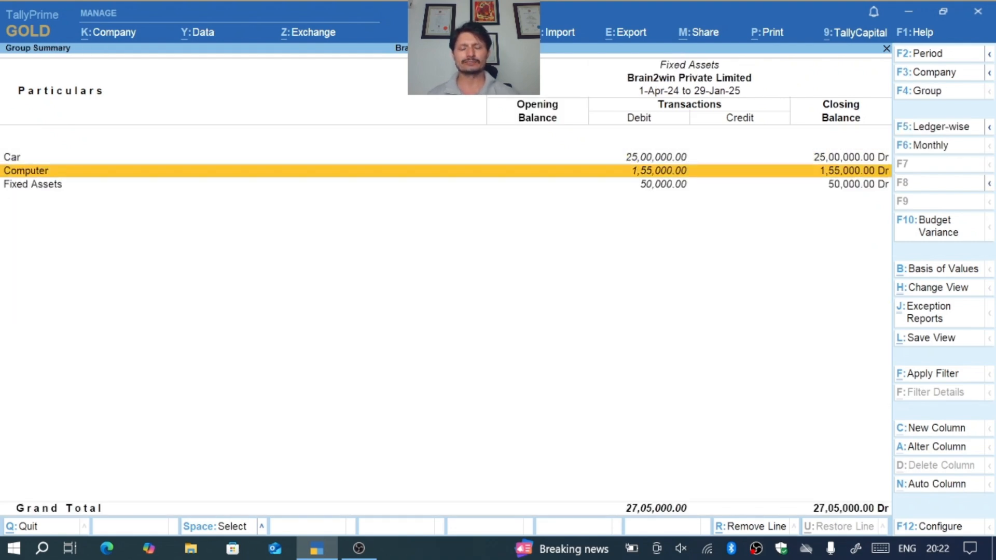
{"action": "key", "text": "Return"}
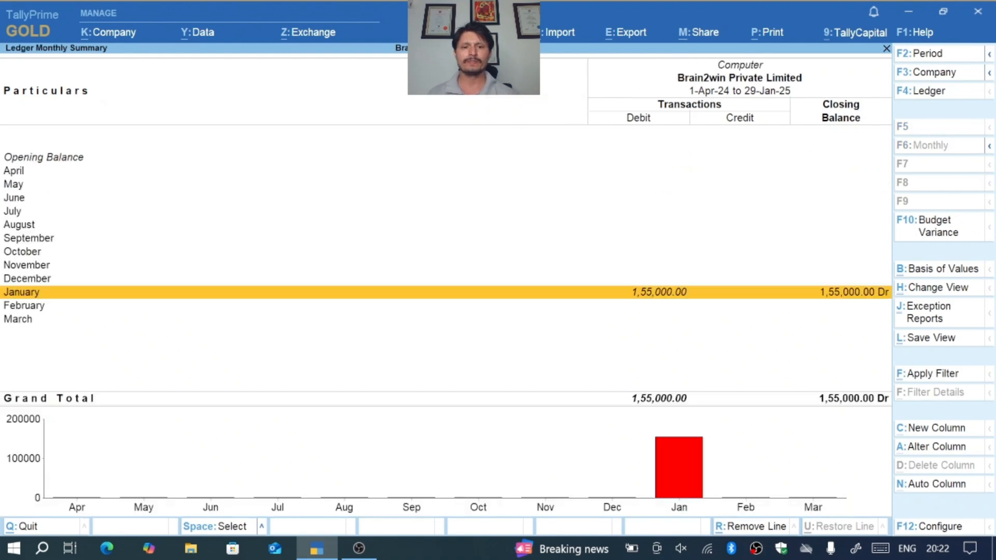
{"action": "key", "text": "Escape"}
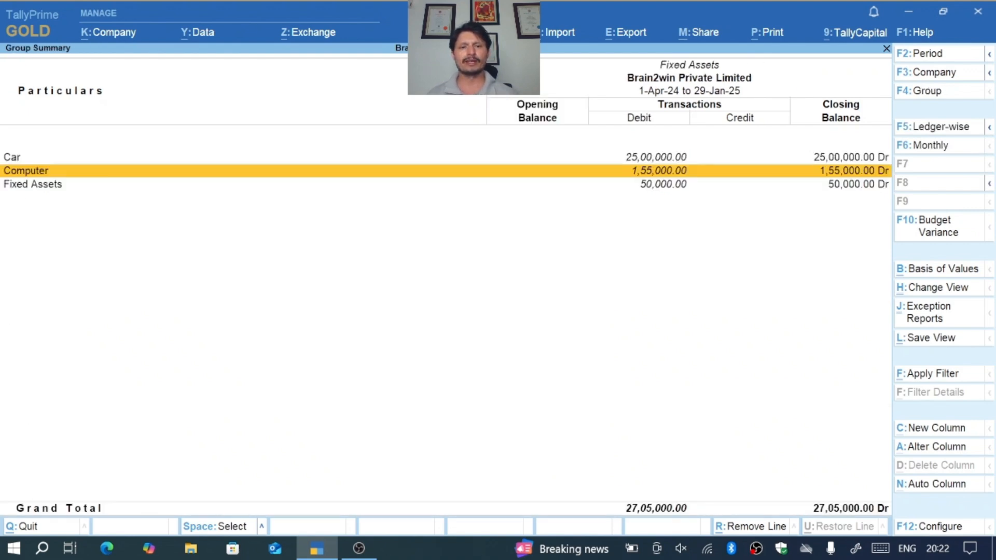
{"action": "key", "text": "Down"}
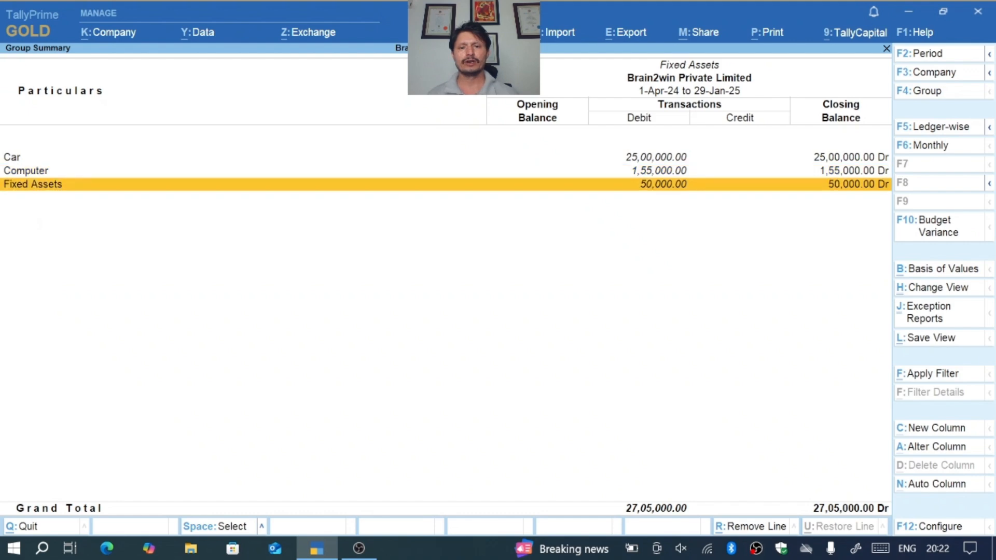
{"action": "key", "text": "Return"}
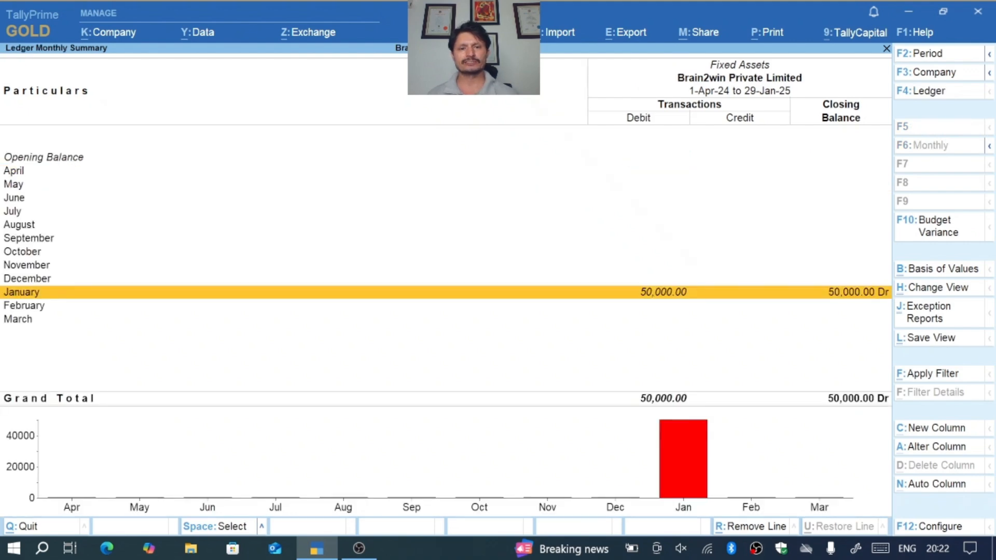
{"action": "key", "text": "Escape"}
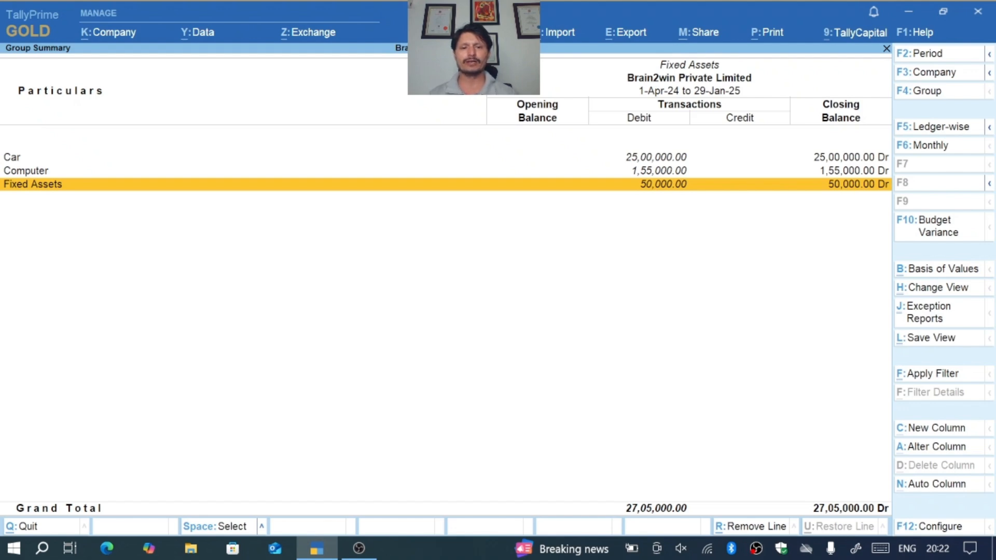
Start exporting the current Fixed Assets group summary and open its export configuration
{"action": "key", "text": "Up"}
{"action": "key", "text": "Up"}
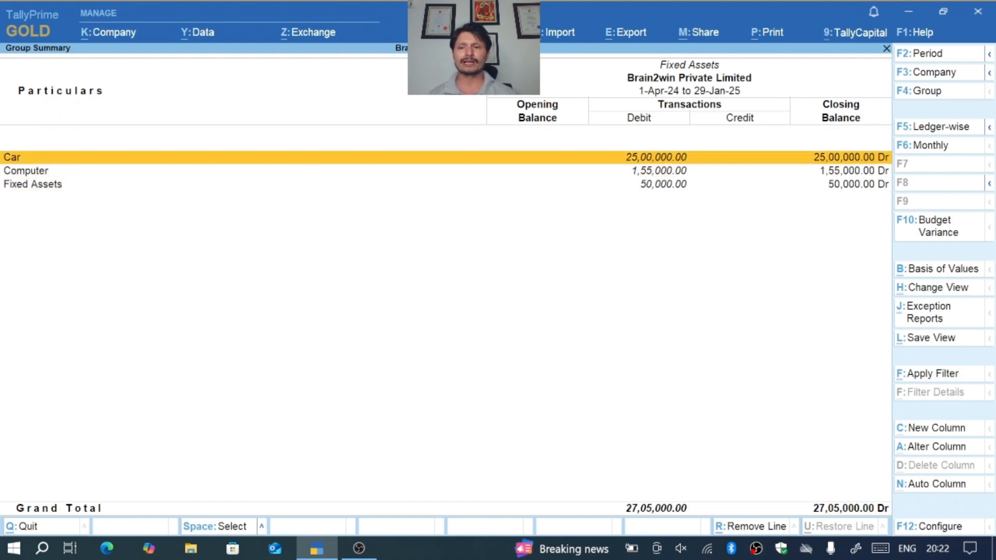
{"action": "key", "text": "Down"}
{"action": "key", "text": "Up"}
{"action": "key", "text": "Down"}
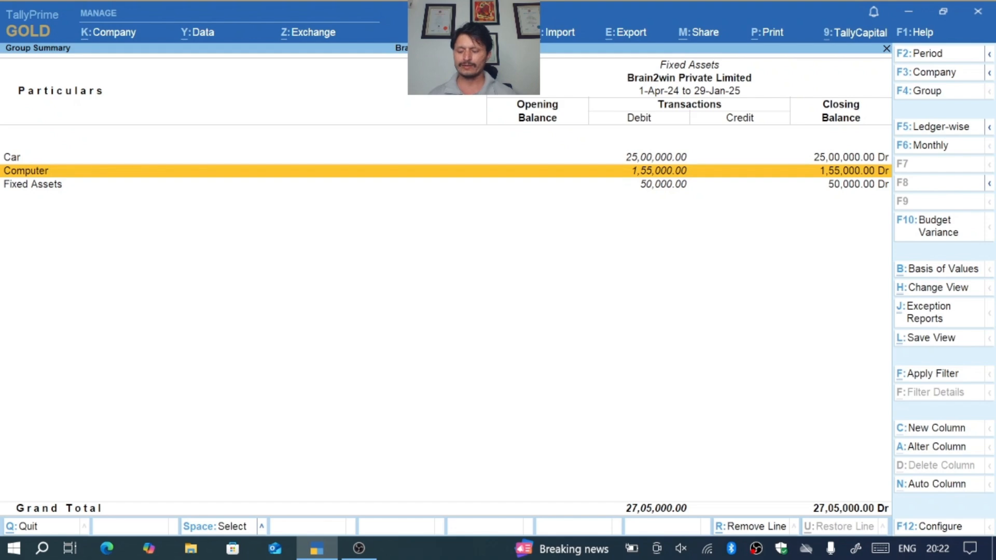
{"action": "key", "text": "alt+e"}
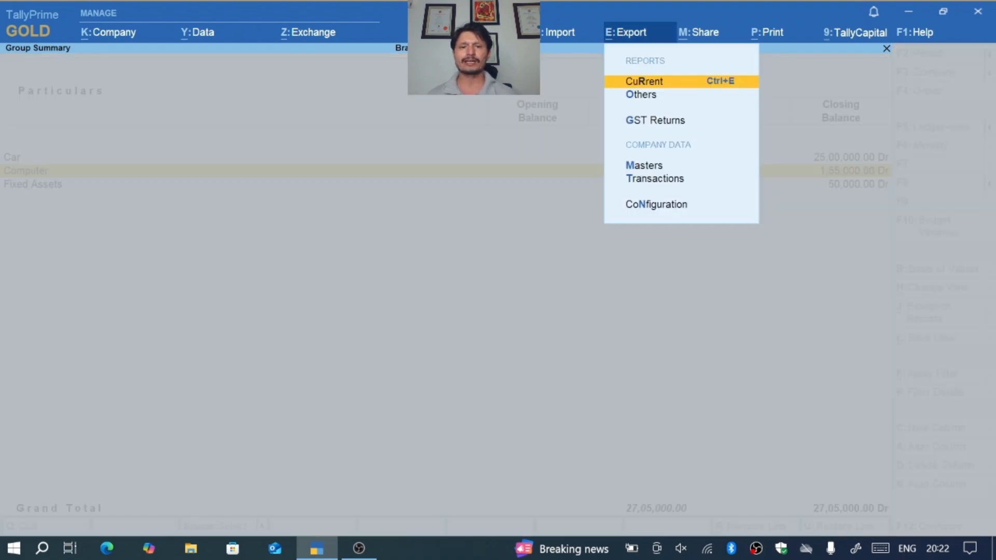
{"action": "key", "text": "Down"}
{"action": "key", "text": "Up"}
{"action": "key", "text": "Return"}
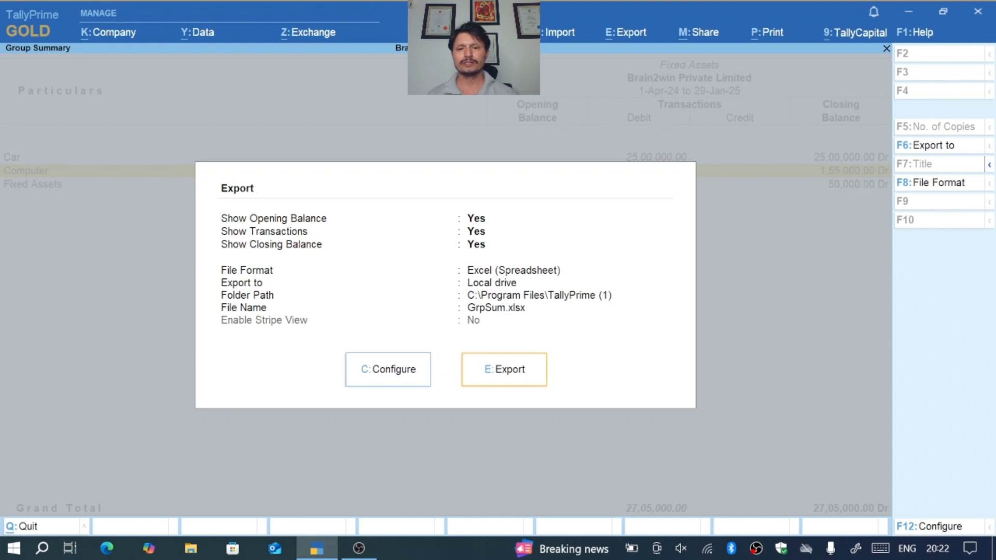
{"action": "key", "text": "Left"}
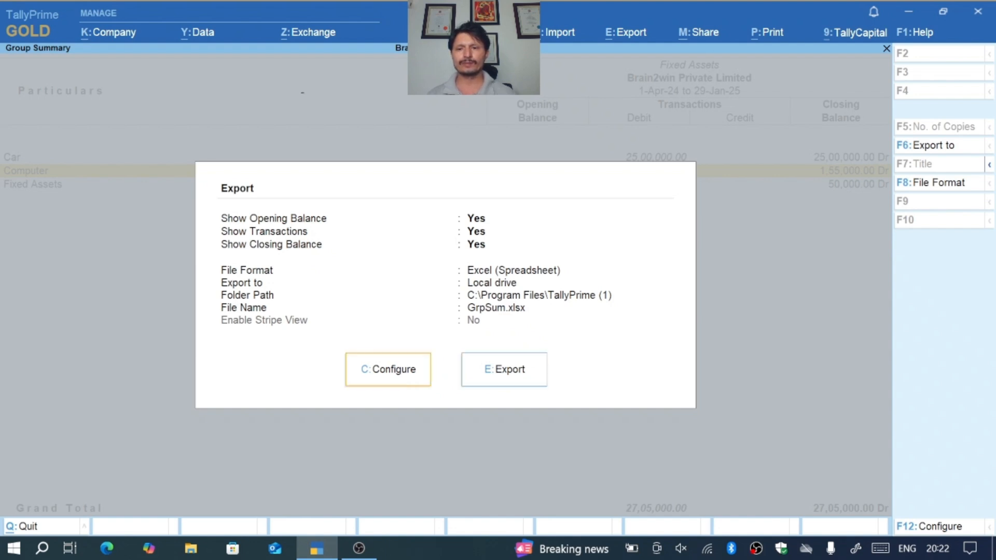
{"action": "key", "text": "Return"}
Examine the report details, company details and export settings in the basic configuration list
{"action": "key", "text": "Down"}
{"action": "key", "text": "Down"}
{"action": "key", "text": "Down"}
{"action": "key", "text": "Down"}
{"action": "key", "text": "Down"}
{"action": "key", "text": "Down"}
{"action": "key", "text": "Down"}
{"action": "key", "text": "Down"}
{"action": "key", "text": "Down"}
{"action": "key", "text": "Down"}
{"action": "key", "text": "Down"}
{"action": "key", "text": "Down"}
{"action": "key", "text": "Down"}
{"action": "key", "text": "Down"}
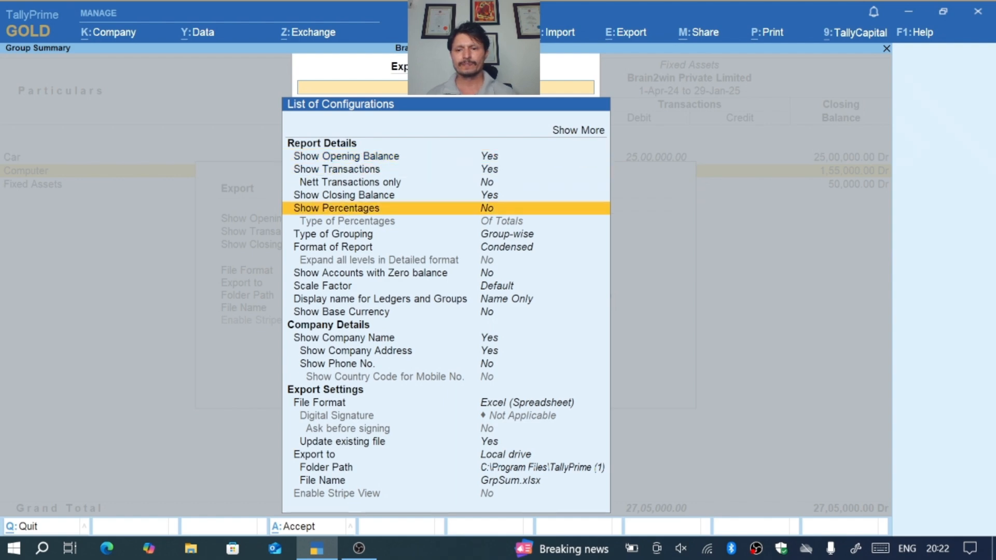
{"action": "key", "text": "Up"}
{"action": "key", "text": "Down"}
{"action": "key", "text": "Down"}
{"action": "key", "text": "Down"}
{"action": "key", "text": "Down"}
{"action": "key", "text": "Down"}
{"action": "key", "text": "Down"}
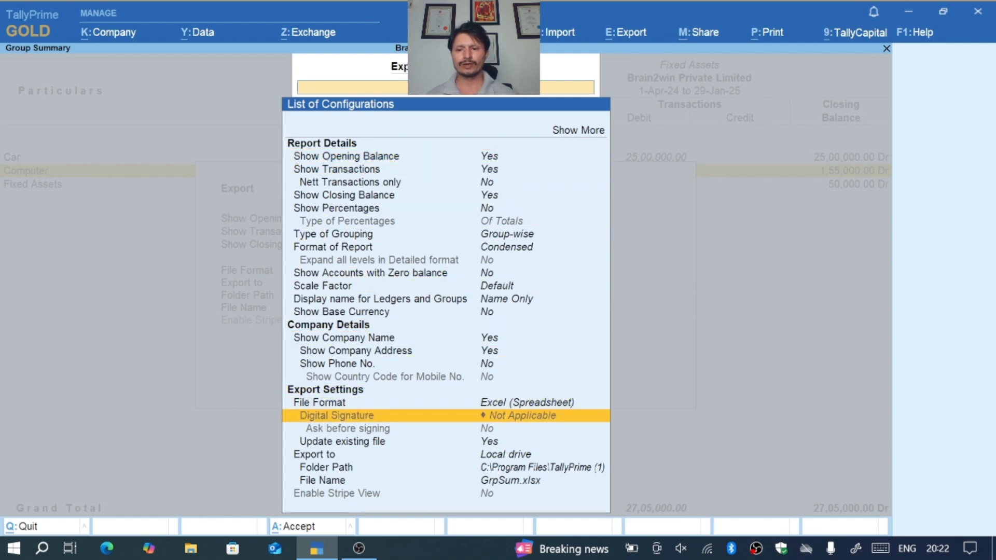
{"action": "key", "text": "Down"}
{"action": "key", "text": "Down"}
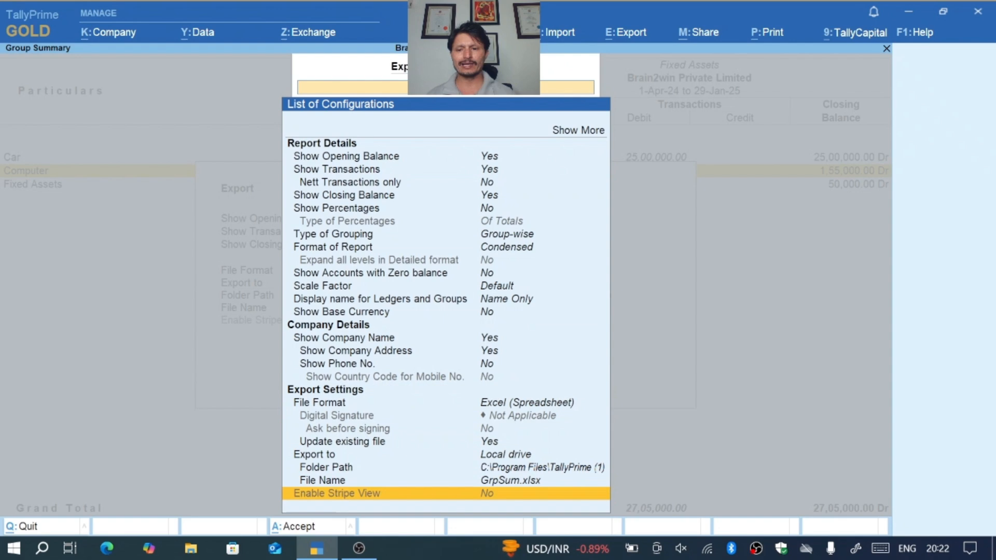
{"action": "key", "text": "Up"}
{"action": "key", "text": "Up"}
{"action": "key", "text": "Up"}
{"action": "key", "text": "Down"}
{"action": "key", "text": "Down"}
{"action": "key", "text": "Up"}
{"action": "key", "text": "Up"}
{"action": "key", "text": "Up"}
{"action": "key", "text": "Up"}
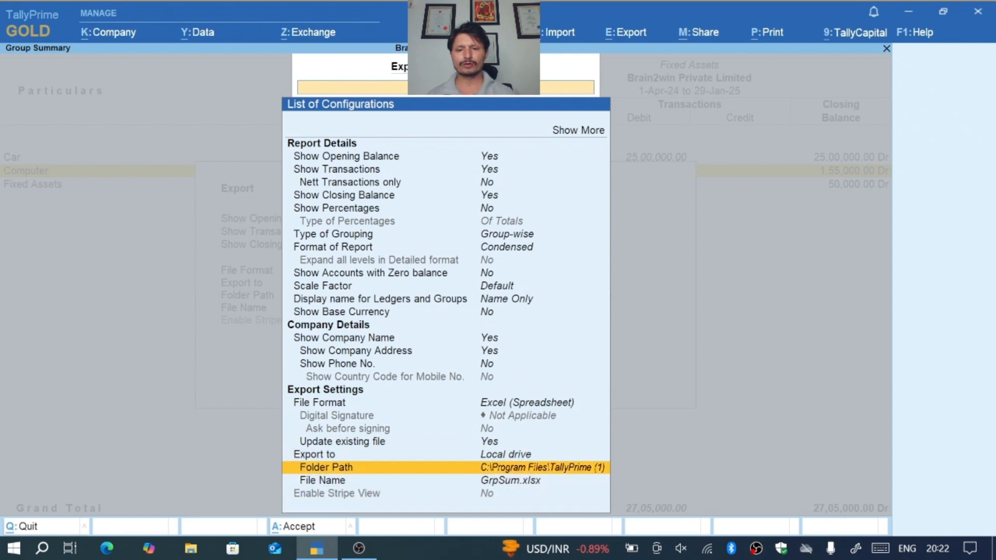
{"action": "key", "text": "Up"}
{"action": "key", "text": "Up"}
{"action": "key", "text": "Up"}
{"action": "key", "text": "Up"}
{"action": "key", "text": "Down"}
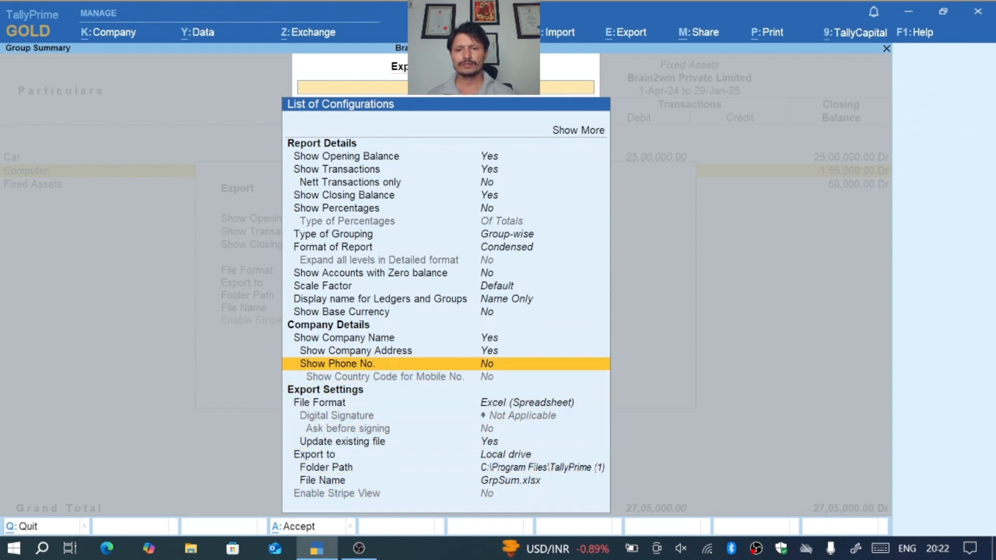
{"action": "key", "text": "Up"}
{"action": "key", "text": "Up"}
{"action": "key", "text": "Up"}
{"action": "key", "text": "Up"}
{"action": "key", "text": "Up"}
{"action": "key", "text": "Up"}
{"action": "key", "text": "Up"}
{"action": "key", "text": "Up"}
{"action": "key", "text": "Up"}
{"action": "key", "text": "Up"}
{"action": "key", "text": "Up"}
{"action": "key", "text": "Up"}
{"action": "key", "text": "Up"}
{"action": "key", "text": "Up"}
{"action": "key", "text": "Up"}
{"action": "key", "text": "Up"}
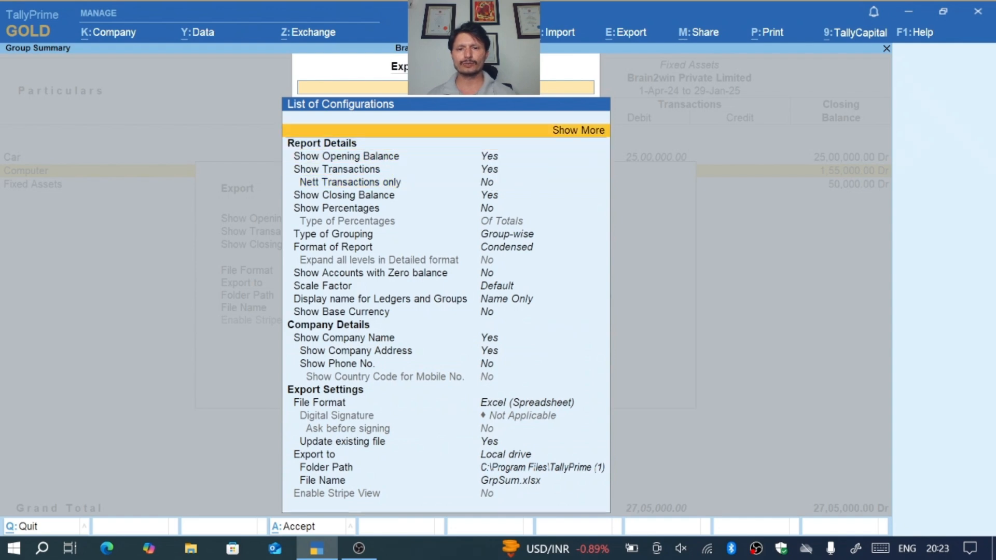
Expand the export configuration list to show more options and go through to the export settings
{"action": "key", "text": "Return"}
{"action": "key", "text": "Down"}
{"action": "key", "text": "Down"}
{"action": "key", "text": "Down"}
{"action": "key", "text": "Down"}
{"action": "key", "text": "Down"}
{"action": "key", "text": "Down"}
{"action": "key", "text": "Down"}
{"action": "key", "text": "Down"}
{"action": "key", "text": "Down"}
{"action": "key", "text": "Down"}
{"action": "key", "text": "Down"}
{"action": "key", "text": "Down"}
{"action": "key", "text": "Down"}
{"action": "key", "text": "Down"}
{"action": "key", "text": "Down"}
{"action": "key", "text": "Down"}
{"action": "key", "text": "Down"}
{"action": "key", "text": "Down"}
{"action": "key", "text": "Down"}
{"action": "key", "text": "Down"}
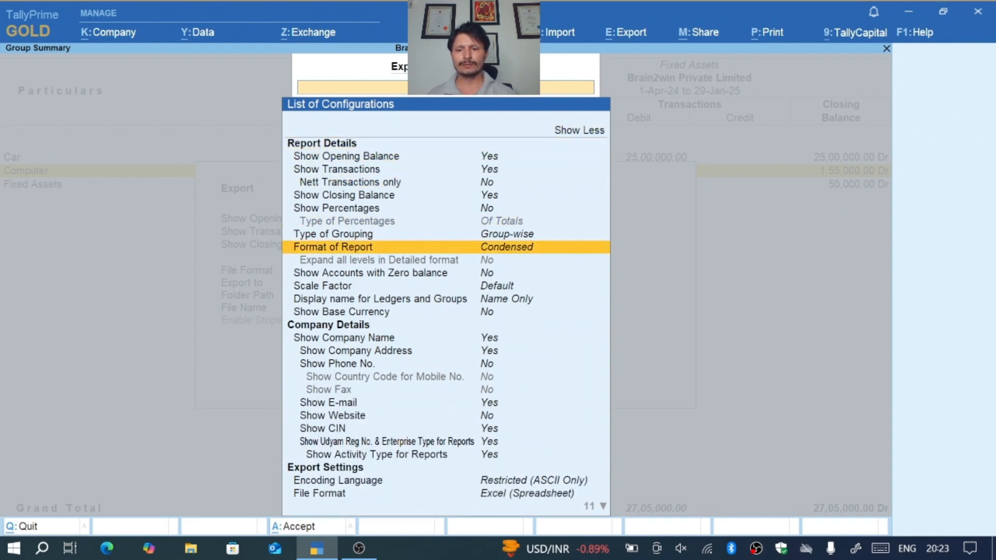
Examine the export settings for formatted Excel, worksheet name, existing-file update, file format and encoding language
{"action": "key", "text": "Up"}
{"action": "key", "text": "Up"}
{"action": "key", "text": "Up"}
{"action": "key", "text": "Up"}
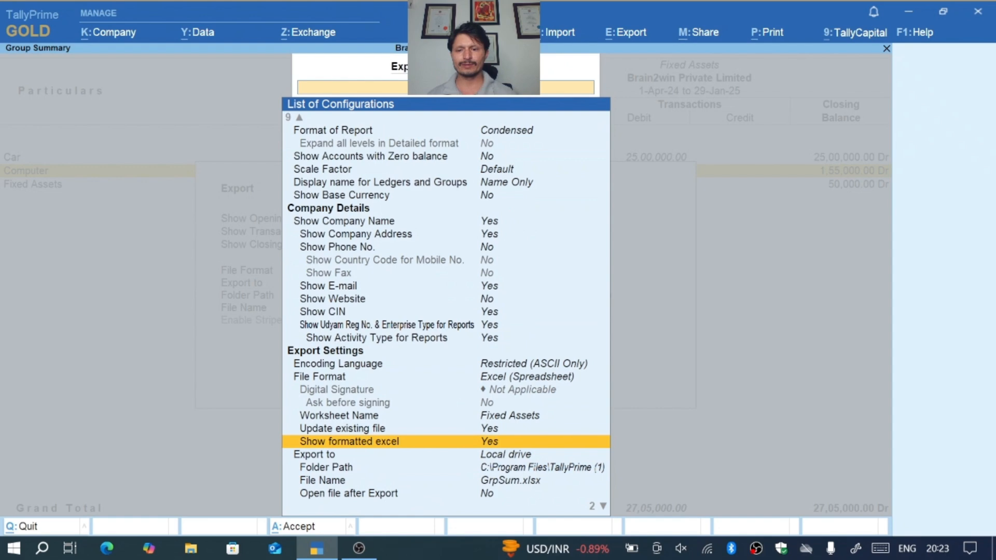
{"action": "key", "text": "Up"}
{"action": "key", "text": "Up"}
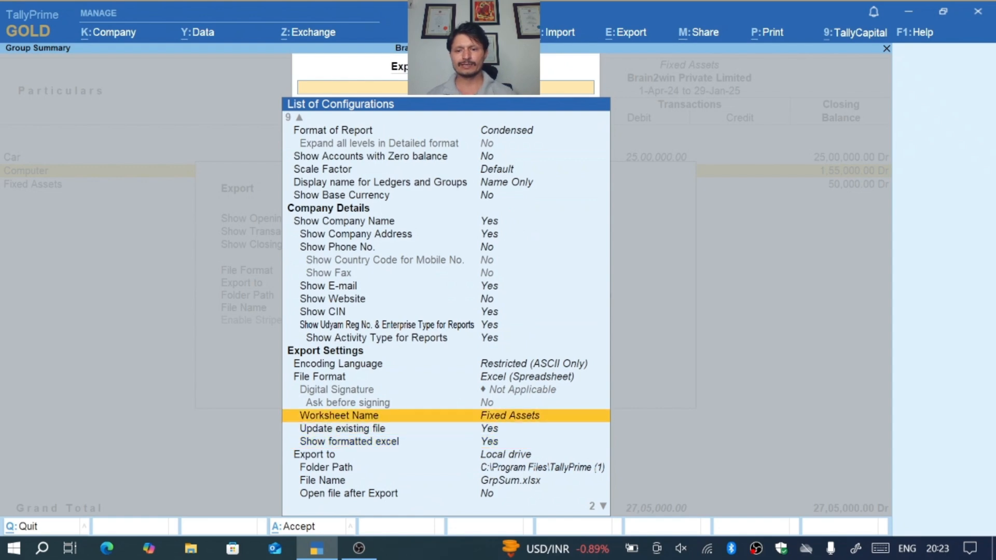
{"action": "key", "text": "Down"}
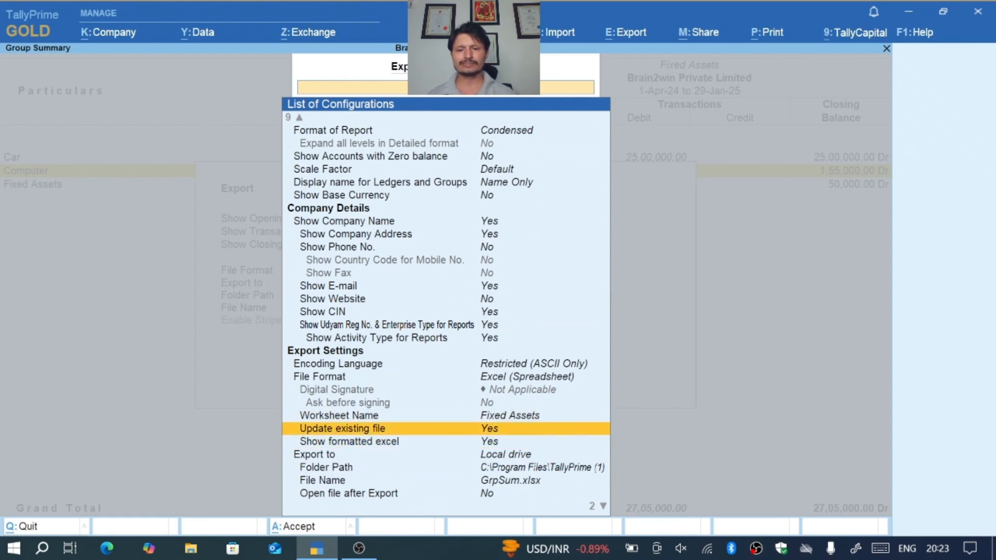
{"action": "key", "text": "Up"}
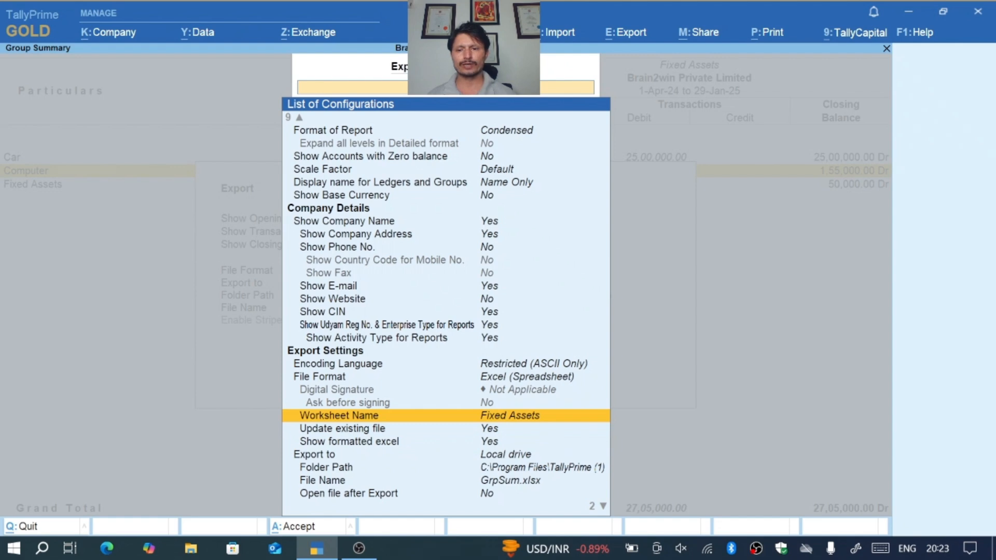
{"action": "key", "text": "Up"}
{"action": "key", "text": "Down"}
{"action": "key", "text": "Up"}
{"action": "key", "text": "Up"}
{"action": "key", "text": "Up"}
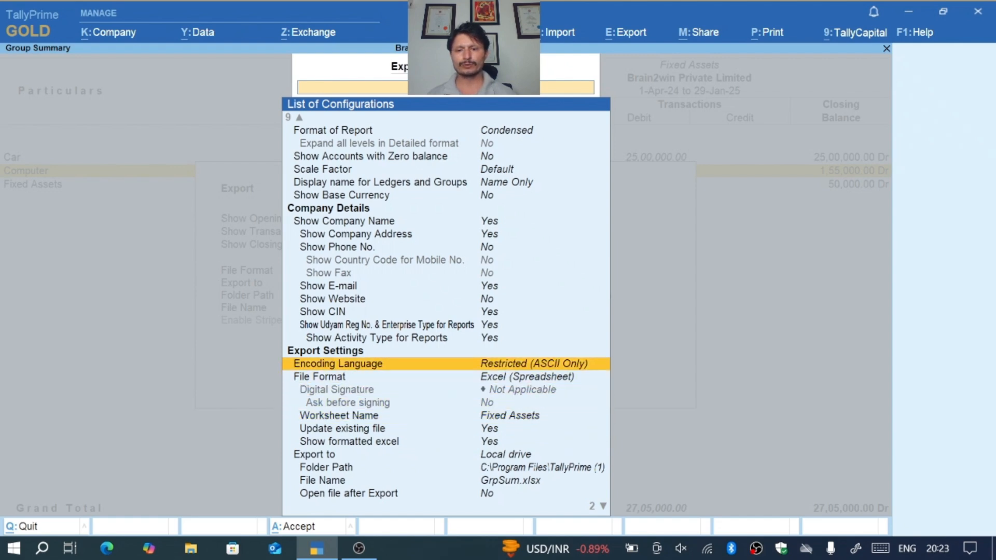
Set the export configuration to open the file after export
{"action": "key", "text": "Down"}
{"action": "key", "text": "Down"}
{"action": "key", "text": "Down"}
{"action": "key", "text": "Down"}
{"action": "key", "text": "Down"}
{"action": "key", "text": "Down"}
{"action": "key", "text": "Down"}
{"action": "key", "text": "Down"}
{"action": "key", "text": "Down"}
{"action": "key", "text": "Down"}
{"action": "key", "text": "Down"}
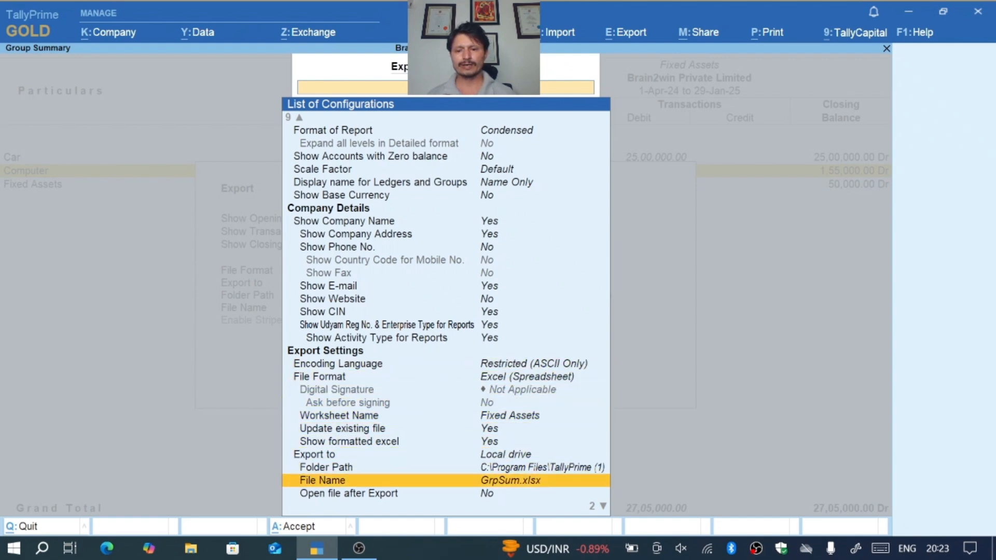
{"action": "key", "text": "Up"}
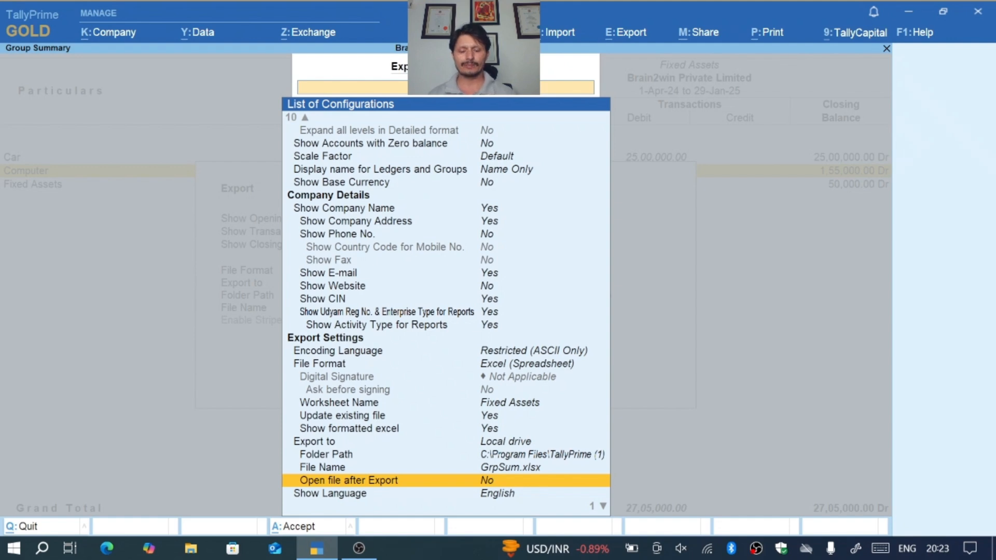
{"action": "key", "text": "Return"}
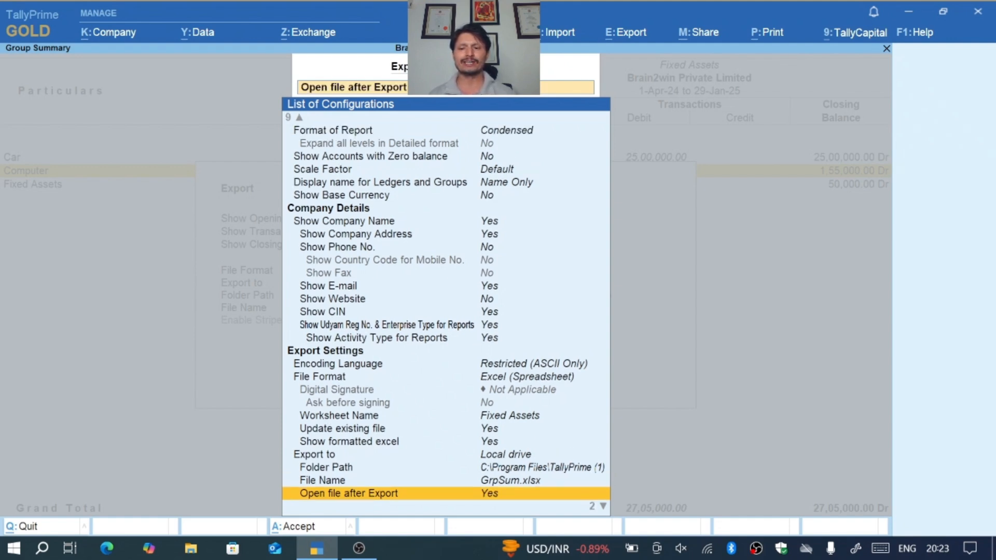
Close the export configuration list and export the Fixed Assets group summary as an Excel spreadsheet
{"action": "key", "text": "Up"}
{"action": "key", "text": "Up"}
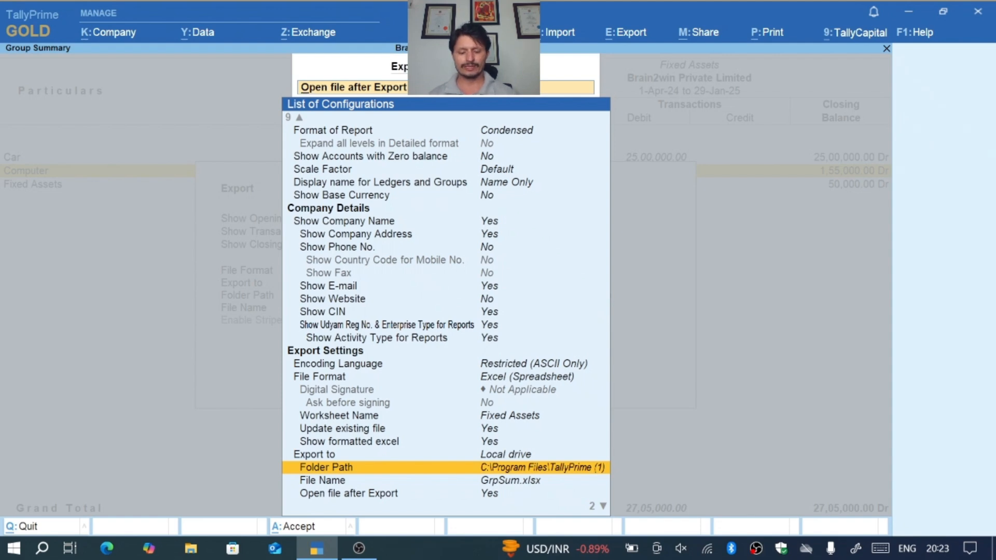
{"action": "key", "text": "Down"}
{"action": "key", "text": "Down"}
{"action": "key", "text": "Escape"}
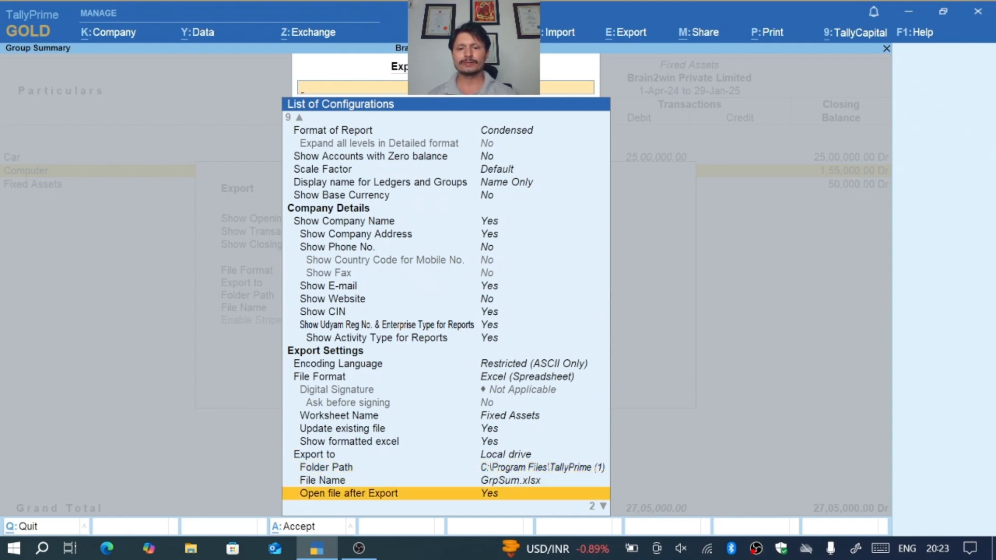
{"action": "key", "text": "Escape"}
{"action": "key", "text": "Right"}
{"action": "key", "text": "Return"}
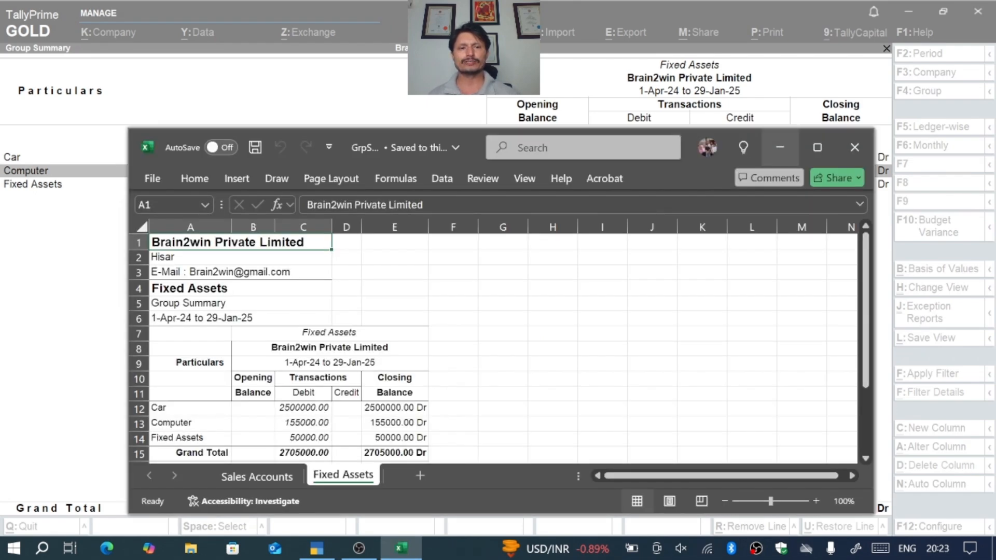
Maximise the exported workbook and check the debit amounts of Car, Computer and Fixed Assets
{"action": "left_click", "coordinate": [817, 147]}
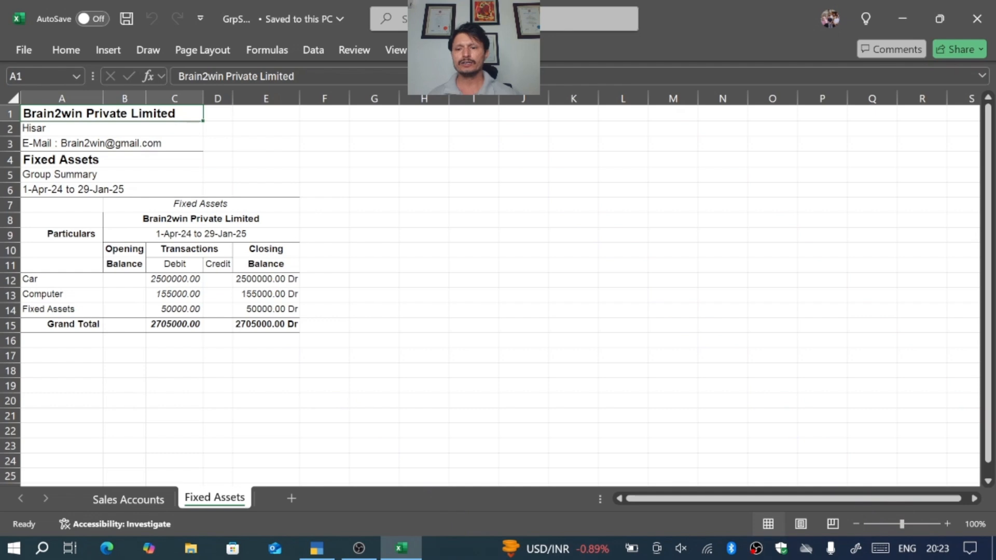
{"action": "left_click", "coordinate": [325, 280]}
{"action": "left_click", "coordinate": [174, 279]}
{"action": "left_click", "coordinate": [175, 295]}
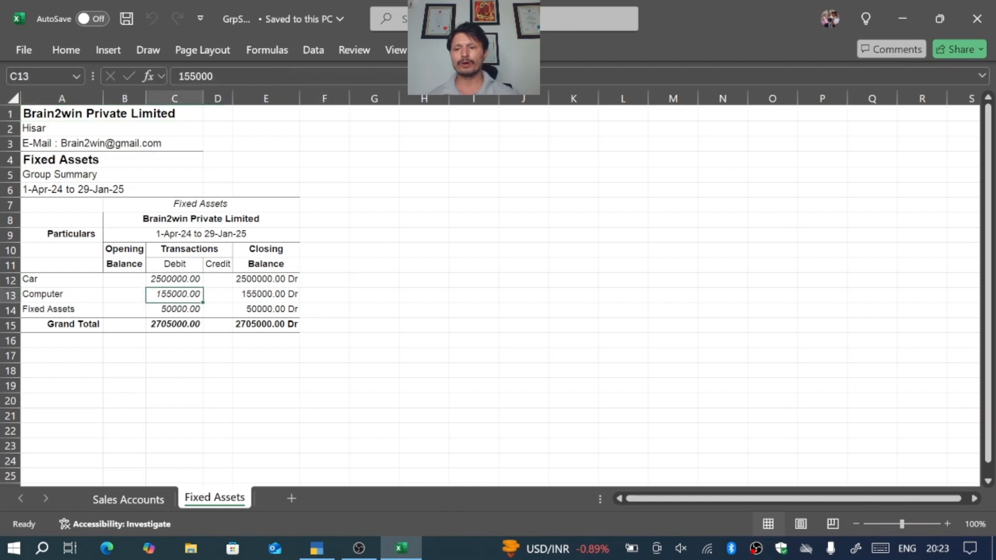
{"action": "left_click", "coordinate": [174, 310]}
{"action": "left_click", "coordinate": [174, 279]}
Enter the percentage rates 15, 40 and 15 in F12:F14 beside Car, Computer and Fixed Assets
{"action": "left_click", "coordinate": [324, 280]}
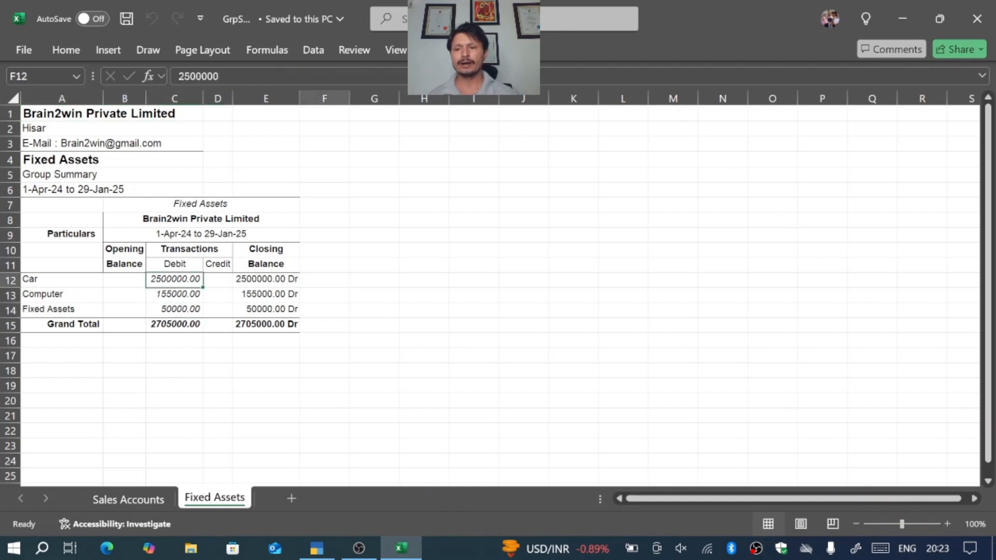
{"action": "type", "text": "15"}
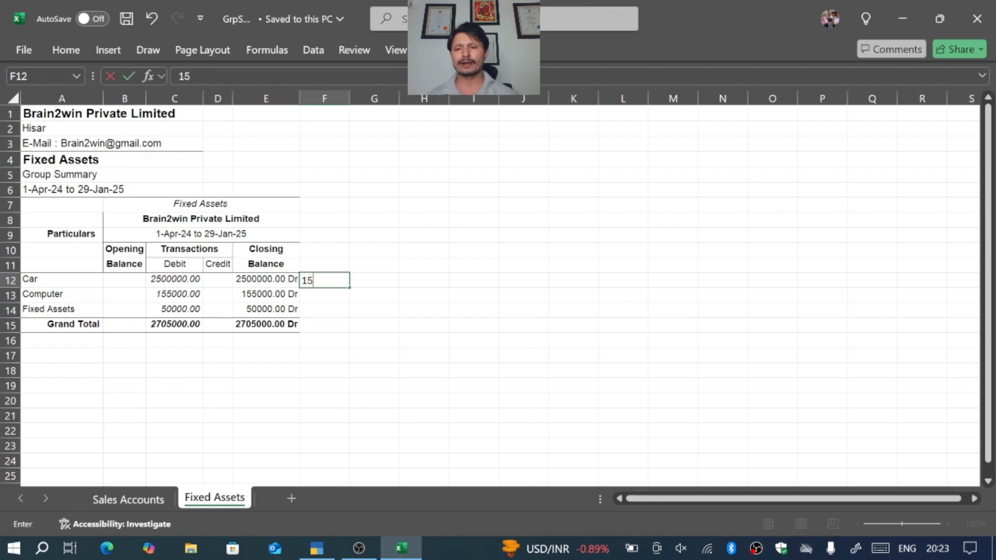
{"action": "key", "text": "Return"}
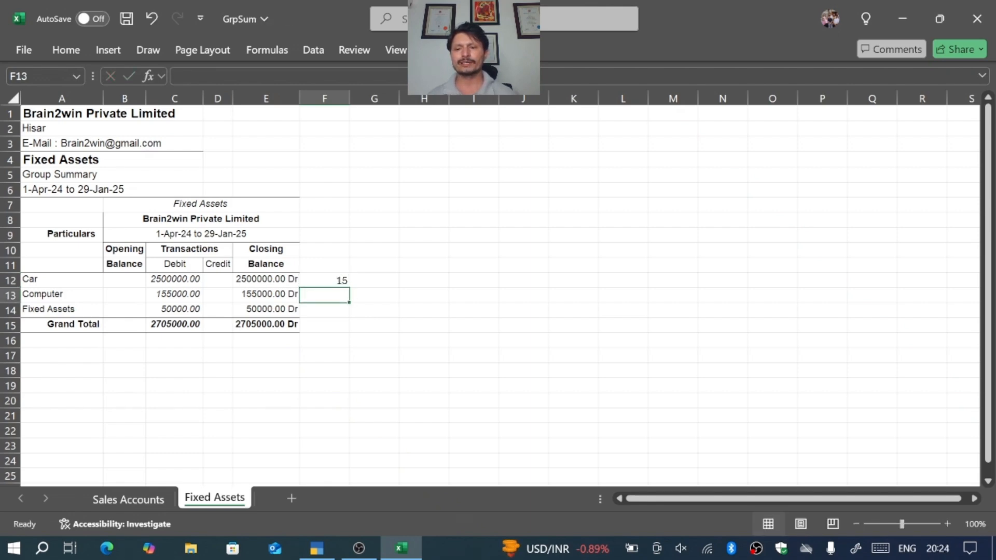
{"action": "type", "text": "40"}
{"action": "key", "text": "Return"}
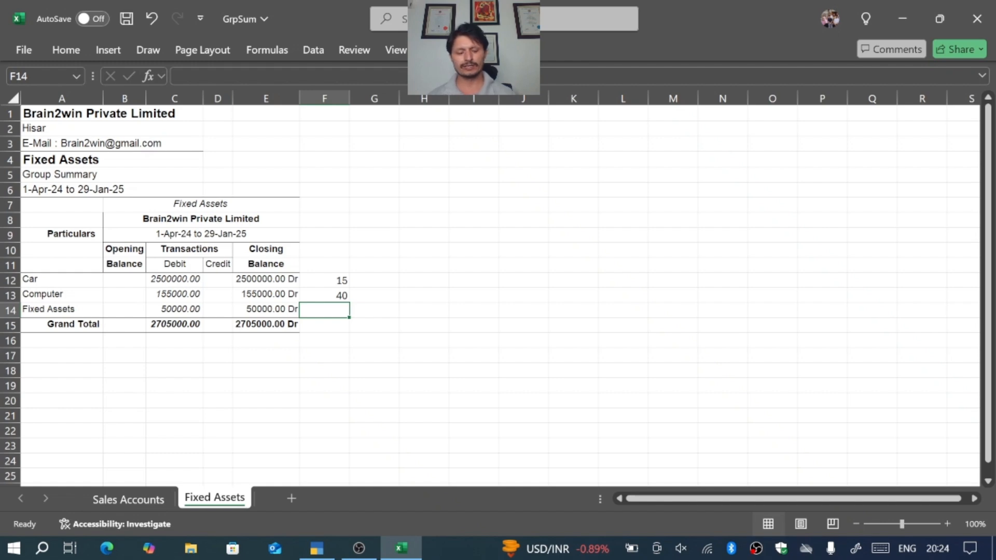
{"action": "type", "text": "15"}
{"action": "key", "text": "Return"}
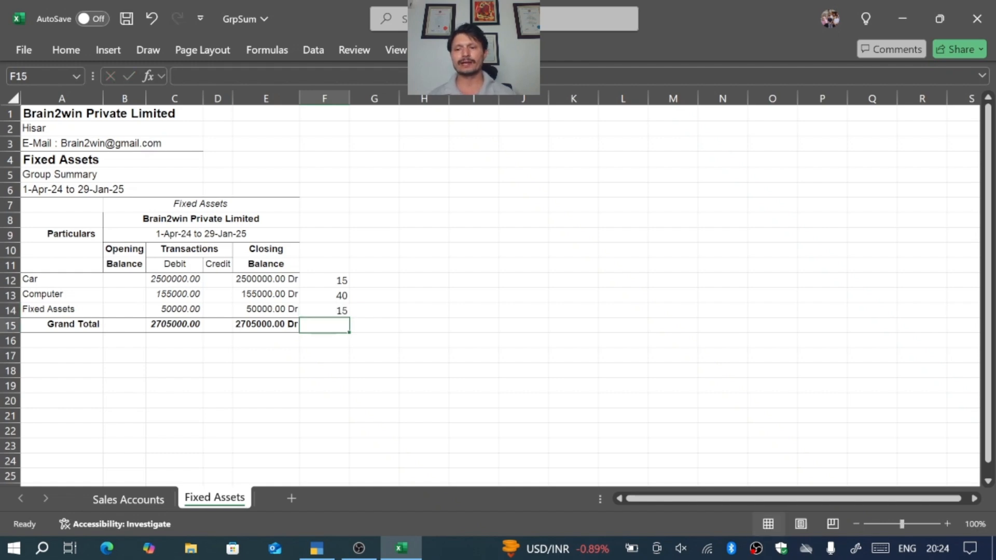
Enter the formula +C12*F12/100/2 in G12 to calculate half of the rate-based amount for Car
{"action": "key", "text": "Up"}
{"action": "key", "text": "Right"}
{"action": "key", "text": "Up"}
{"action": "key", "text": "Up"}
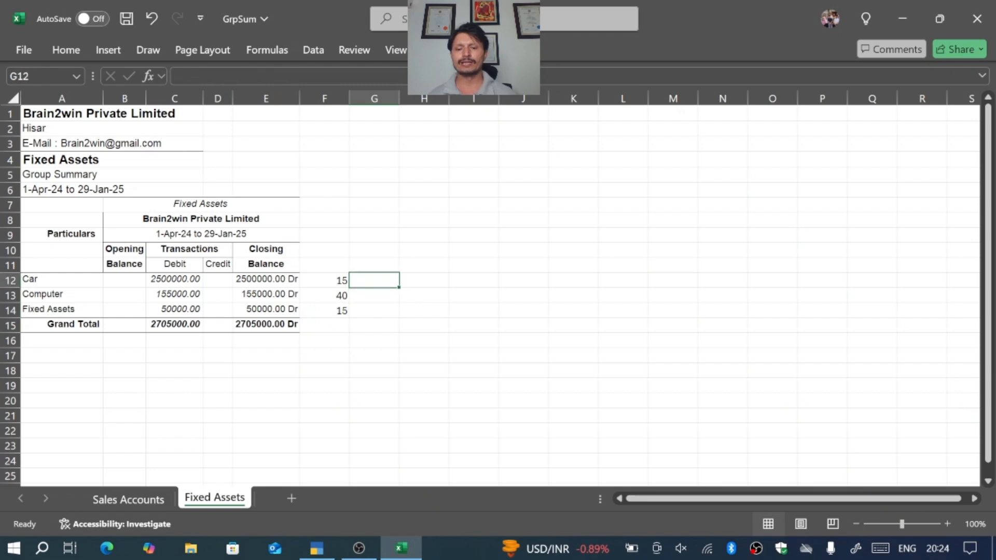
{"action": "type", "text": "+"}
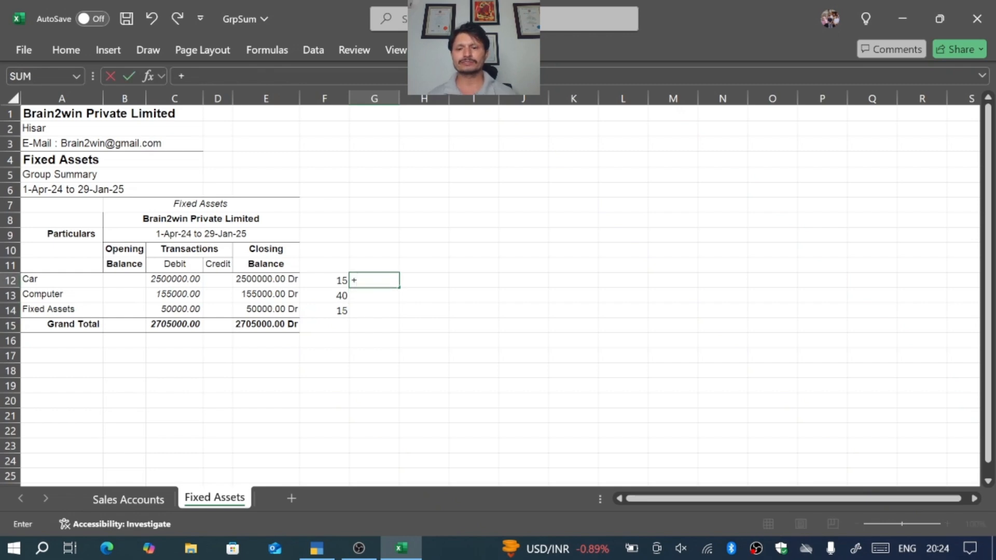
{"action": "key", "text": "Left"}
{"action": "key", "text": "Left"}
{"action": "key", "text": "Left"}
{"action": "key", "text": "Left"}
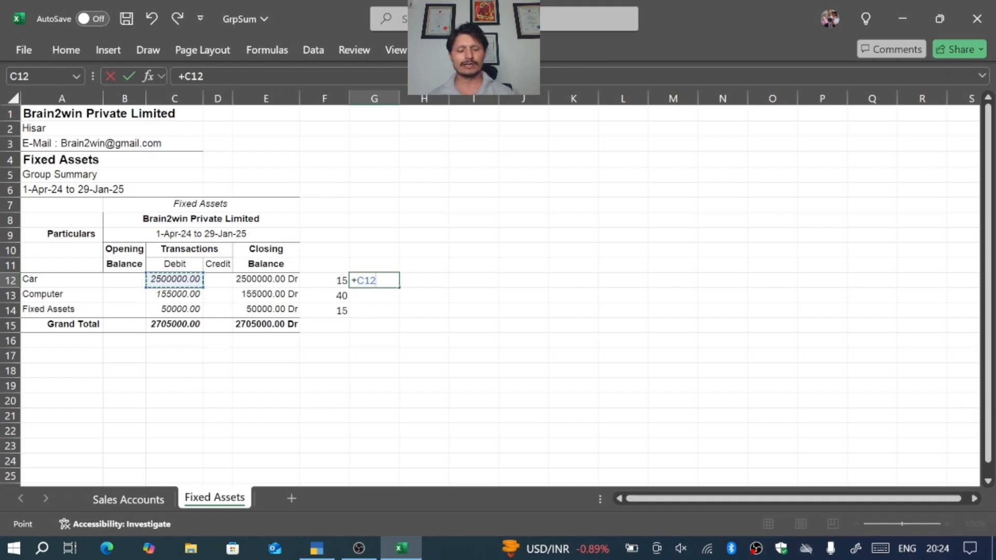
{"action": "type", "text": "*"}
{"action": "key", "text": "Left"}
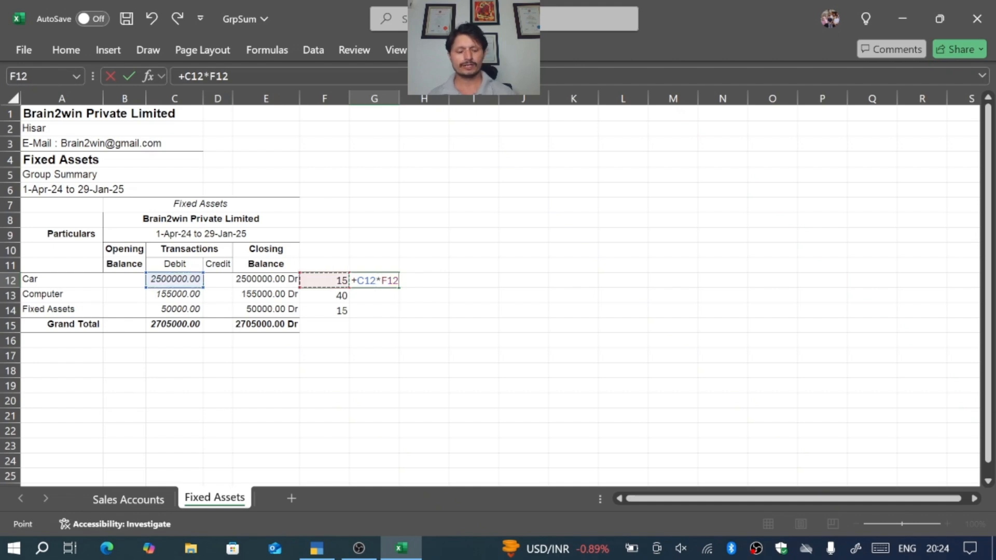
{"action": "type", "text": "/100"}
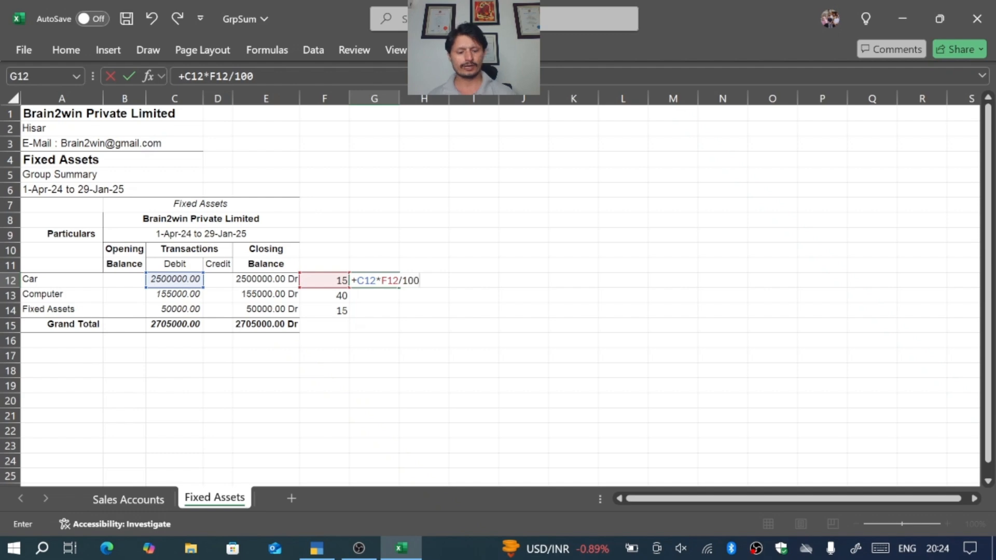
{"action": "type", "text": "/"}
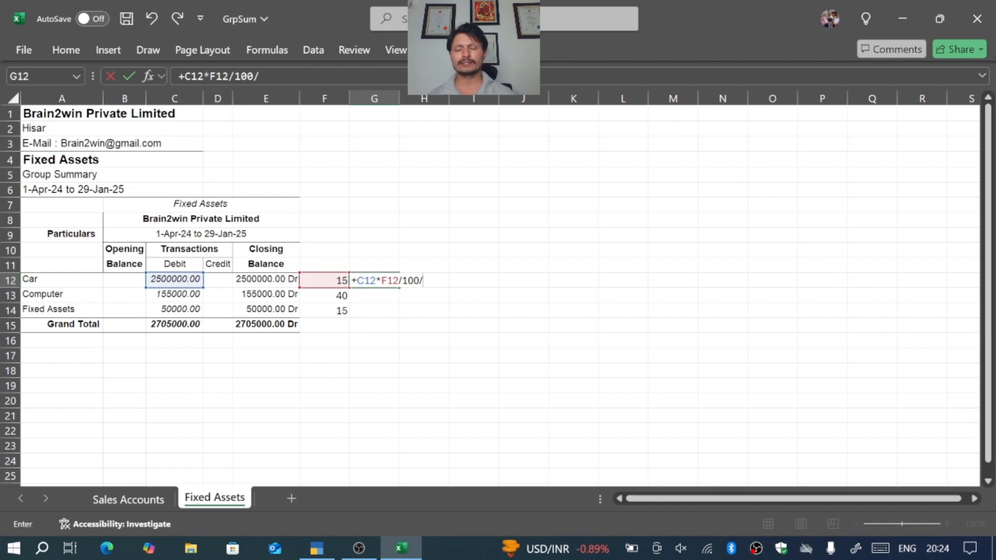
{"action": "type", "text": "2"}
{"action": "key", "text": "Return"}
Fill the G12 formula down through G14 for the Computer and Fixed Assets rows
{"action": "key", "text": "Up"}
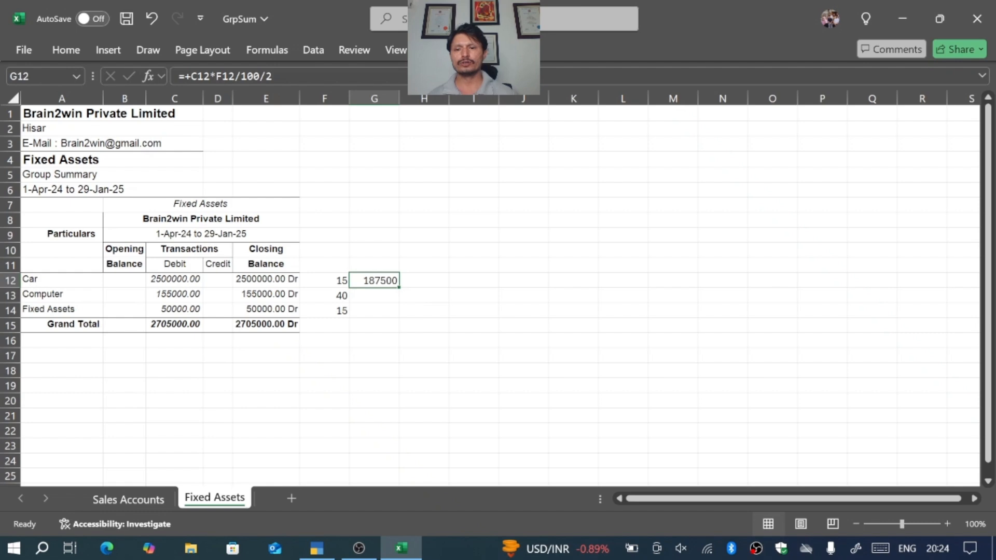
{"action": "key", "text": "Left"}
{"action": "key", "text": "Right"}
{"action": "key", "text": "shift+Down"}
{"action": "key", "text": "shift+Down"}
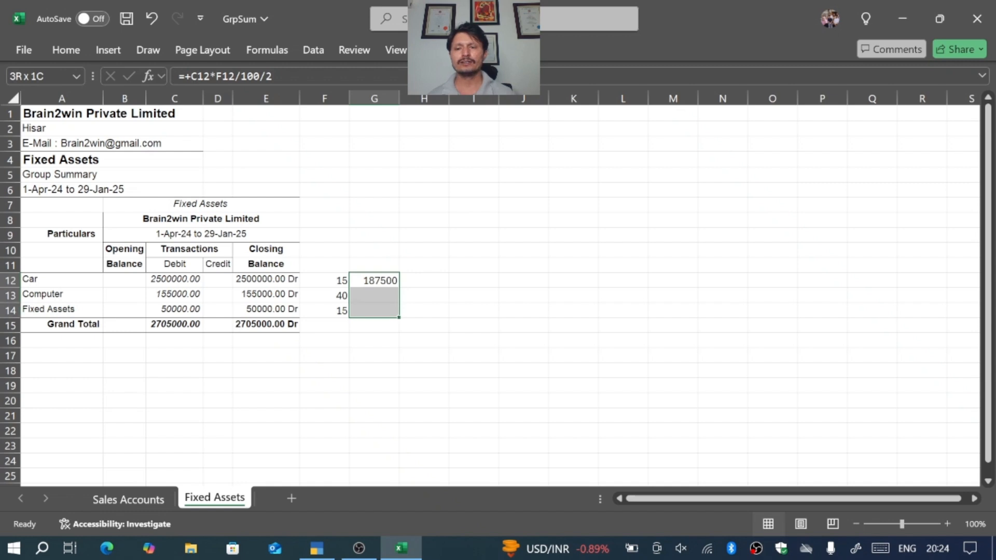
{"action": "key", "text": "Up"}
{"action": "key", "text": "Down"}
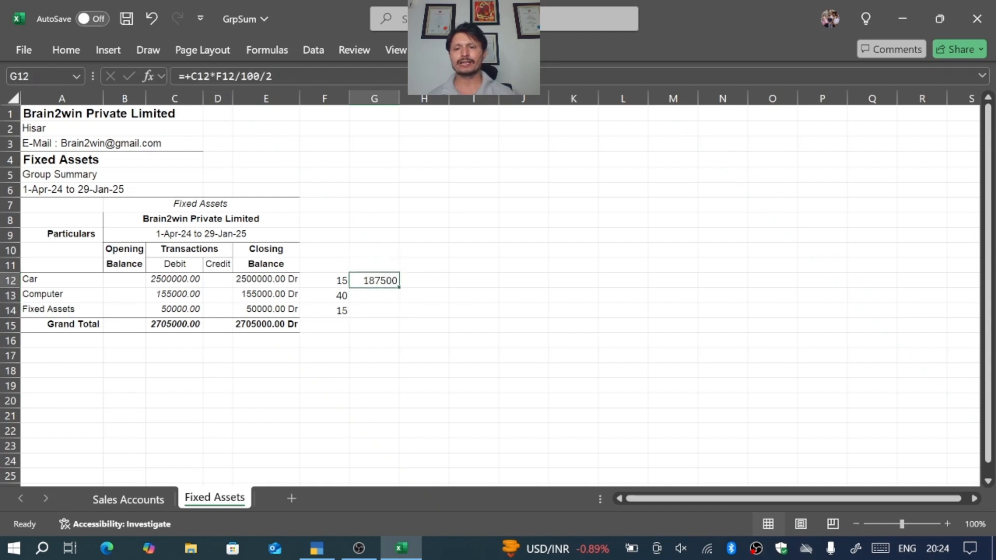
{"action": "key", "text": "shift+Down"}
{"action": "key", "text": "shift+Down"}
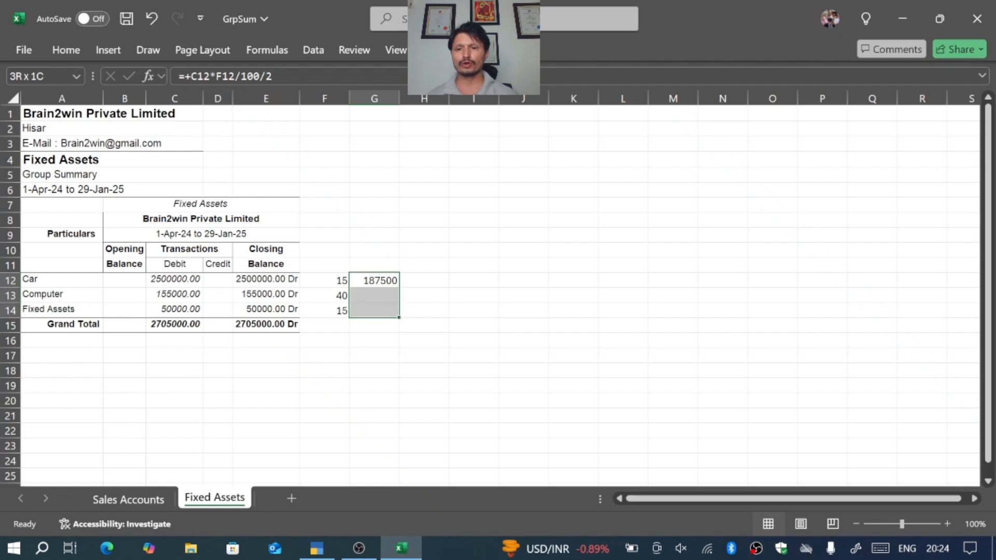
{"action": "key", "text": "ctrl+d"}
{"action": "key", "text": "Down"}
{"action": "key", "text": "Down"}
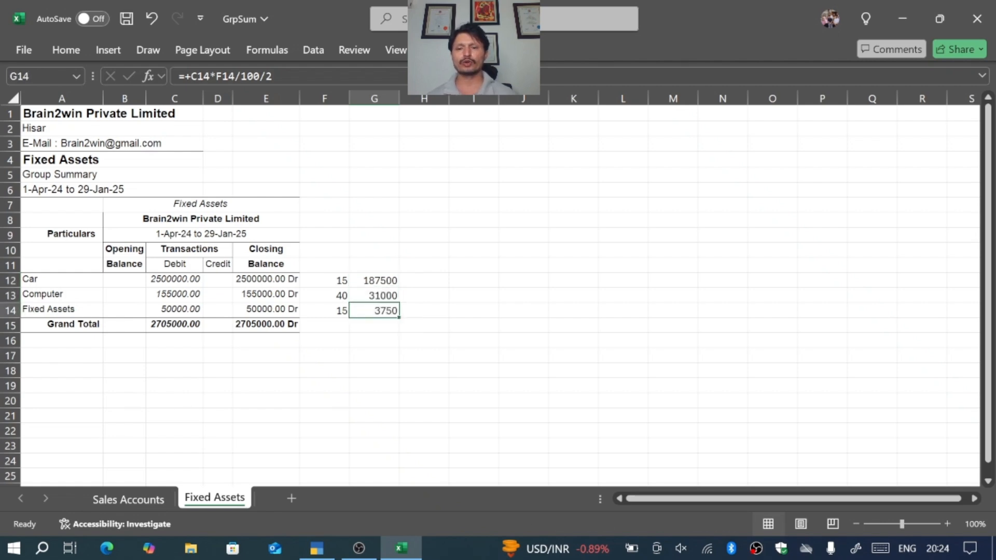
Total the calculated amounts in G15 with =SUM(G12:G14)
{"action": "key", "text": "Down"}
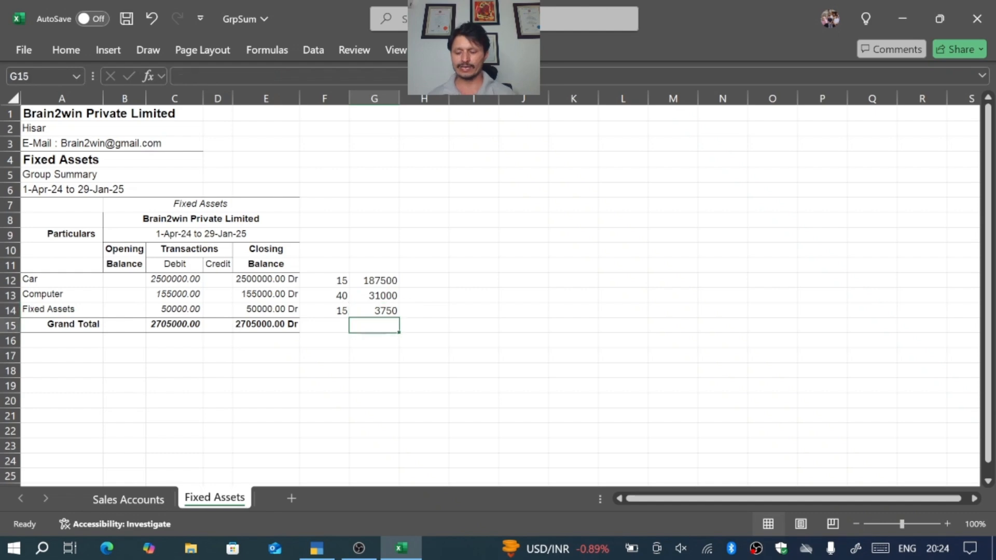
{"action": "key", "text": "alt"}
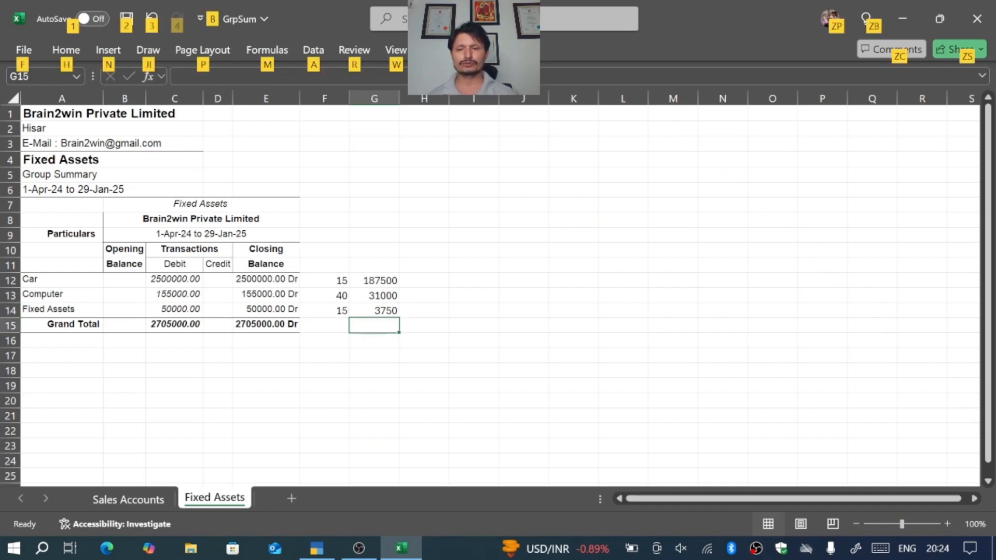
{"action": "key", "text": "alt+="}
{"action": "key", "text": "ctrl+Return"}
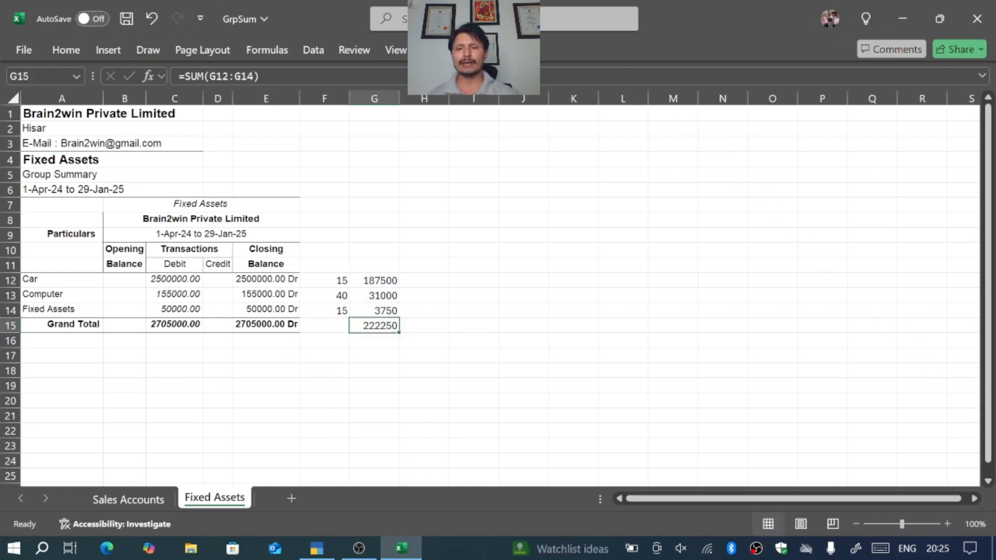
Switch back to TallyPrime, leave the Fixed Assets group summary and open accounting voucher creation
{"action": "key", "text": "alt+Tab"}
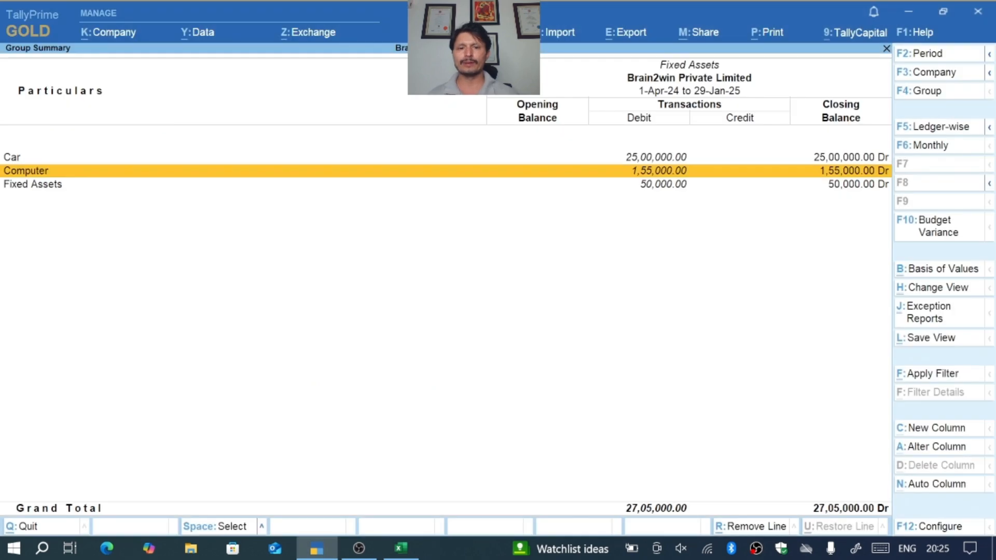
{"action": "key", "text": "Escape"}
{"action": "key", "text": "Escape"}
{"action": "key", "text": "Home"}
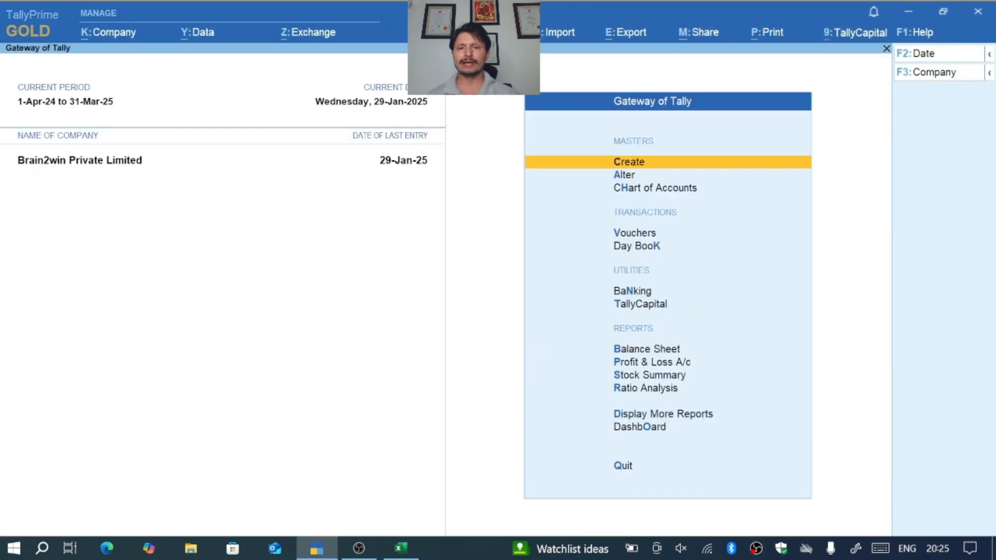
{"action": "key", "text": "v"}
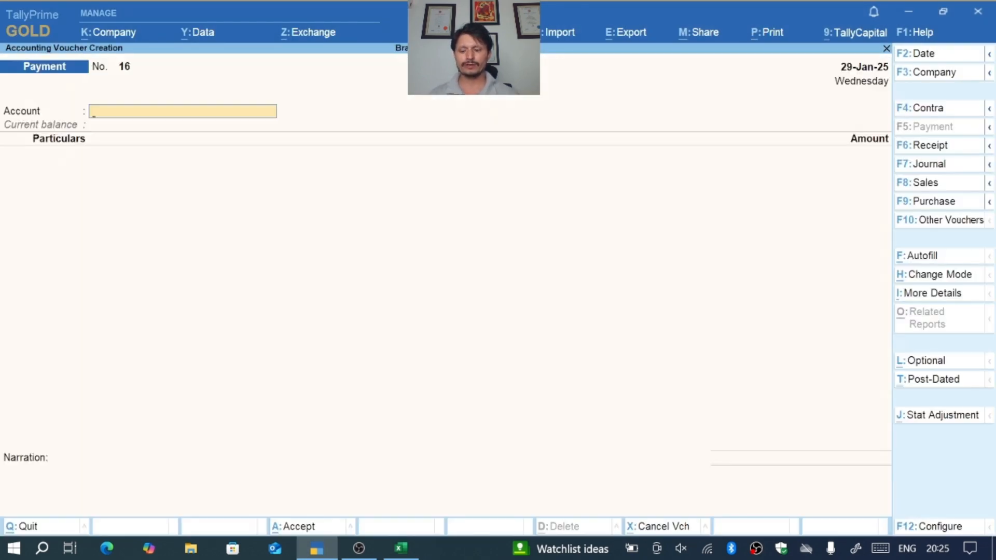
Change the voucher to a Journal with class Not Applicable and set its date to 31-Mar-25
{"action": "key", "text": "F7"}
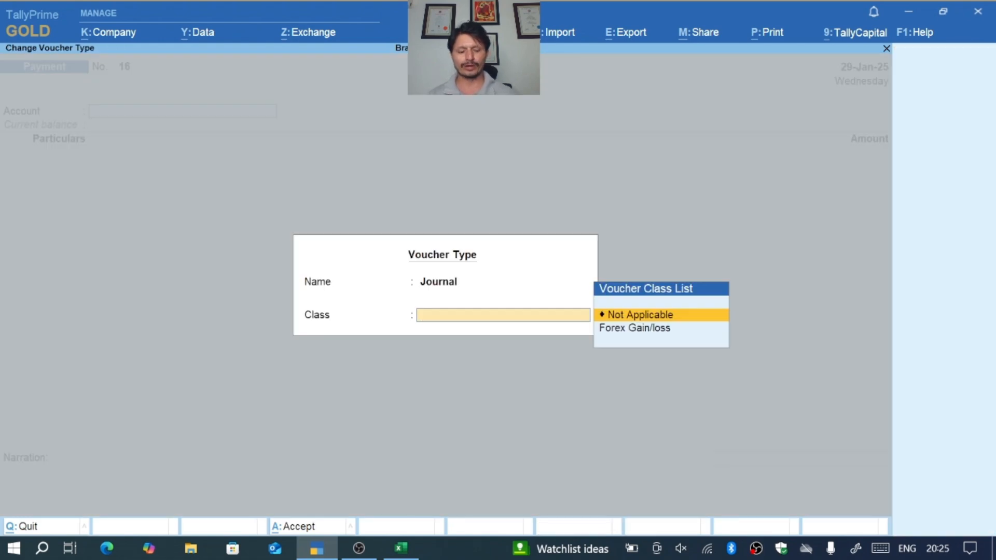
{"action": "key", "text": "Down"}
{"action": "key", "text": "Up"}
{"action": "key", "text": "Return"}
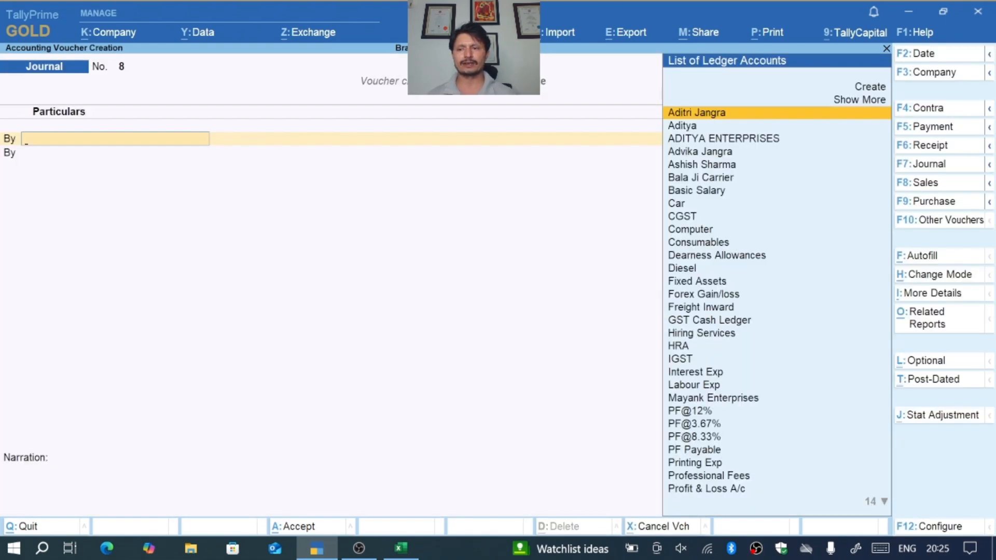
{"action": "key", "text": "F2"}
{"action": "type", "text": "31.3"}
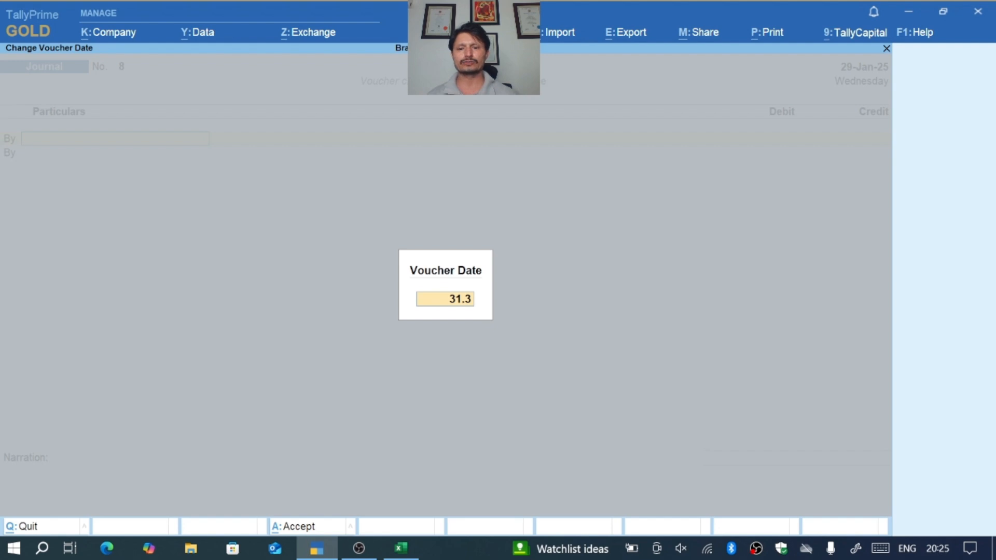
{"action": "key", "text": "Return"}
Create a new ledger named Depreciation from the voucher's first debit line and place it under Indirect Expenses
{"action": "type", "text": "De"}
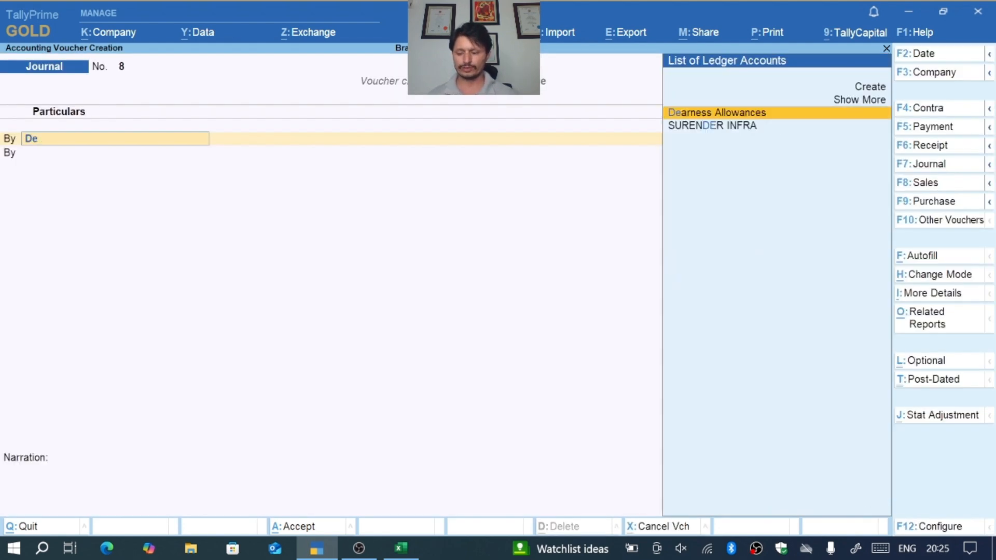
{"action": "key", "text": "alt+c"}
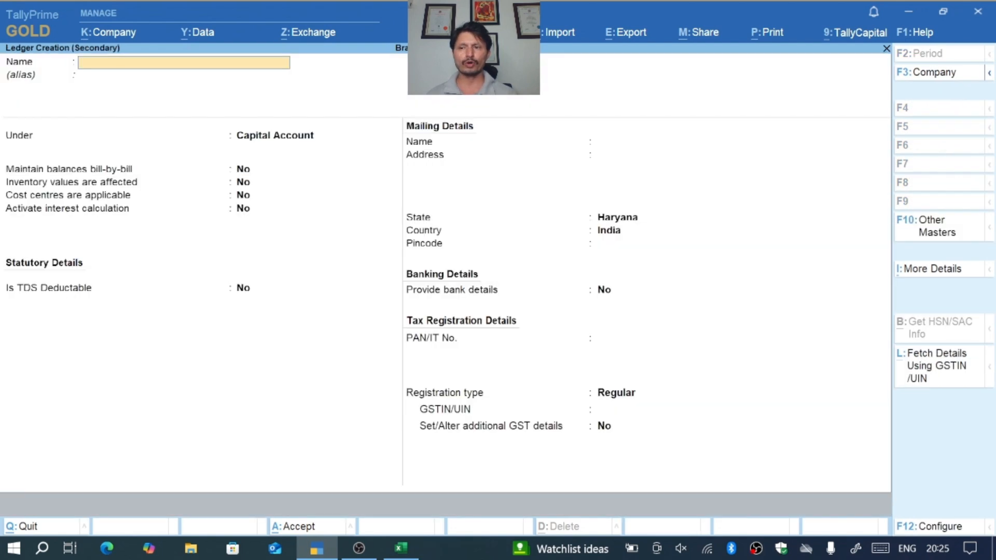
{"action": "type", "text": "Deprec"}
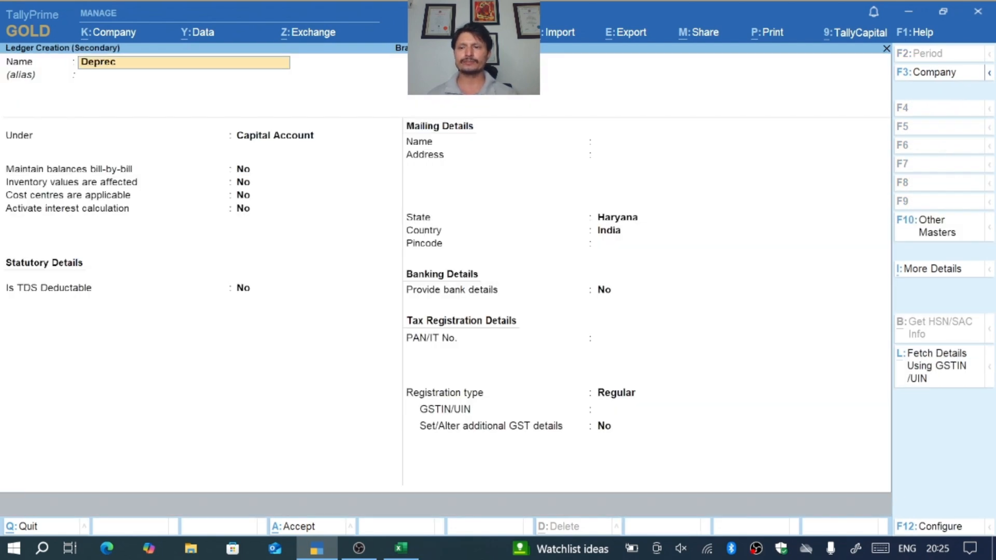
{"action": "type", "text": "iation"}
{"action": "key", "text": "Return"}
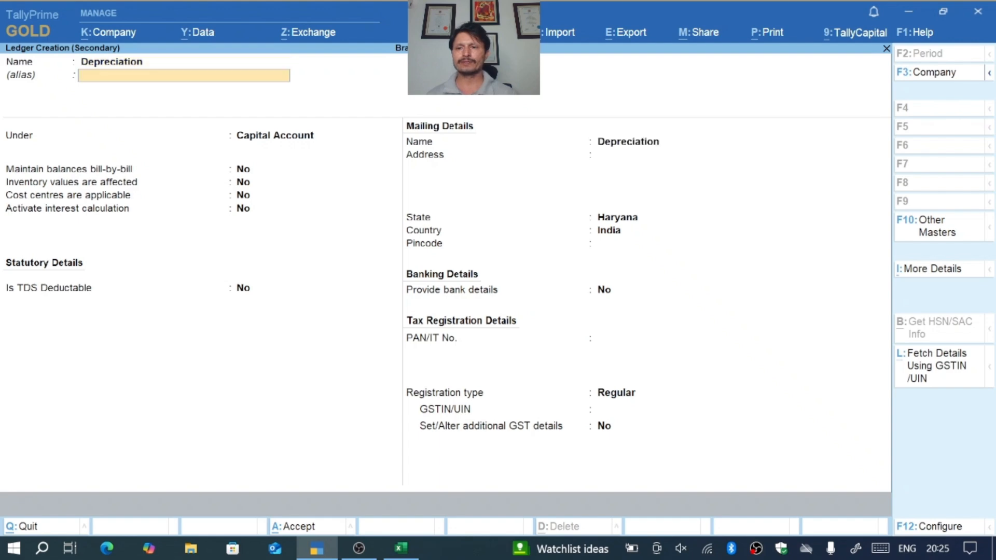
{"action": "key", "text": "Return"}
{"action": "type", "text": "Ind"}
{"action": "key", "text": "Down"}
{"action": "key", "text": "Up"}
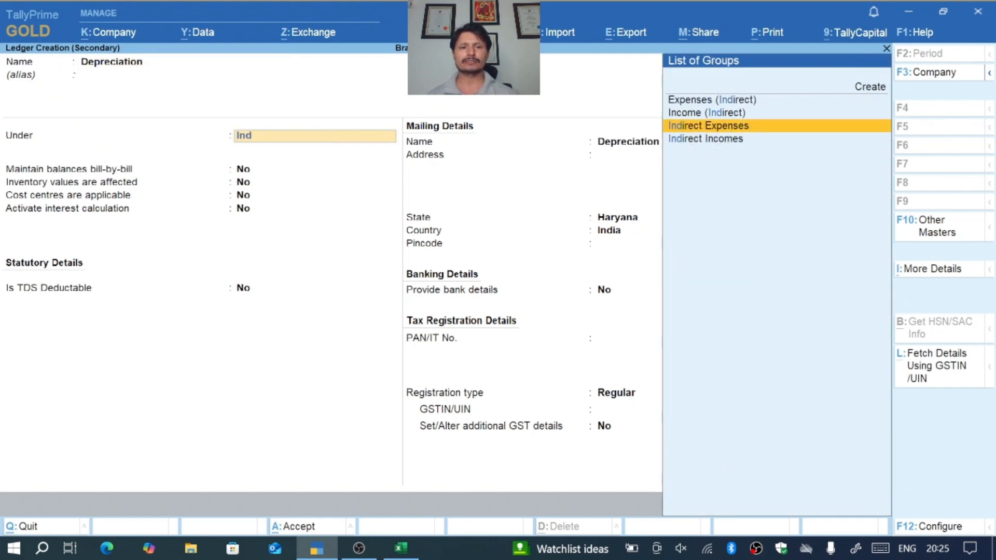
{"action": "key", "text": "Return"}
Set the Depreciation ledger's GST applicability to Not Applicable, keep the other defaults and save the ledger
{"action": "key", "text": "Return"}
{"action": "key", "text": "Return"}
{"action": "key", "text": "Return"}
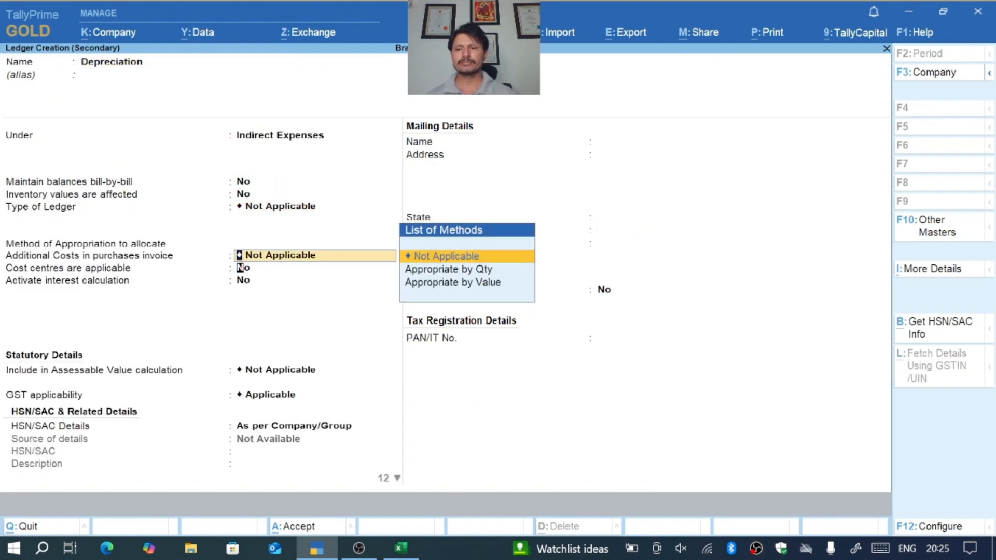
{"action": "key", "text": "Return"}
{"action": "key", "text": "Return"}
{"action": "key", "text": "Return"}
{"action": "key", "text": "Return"}
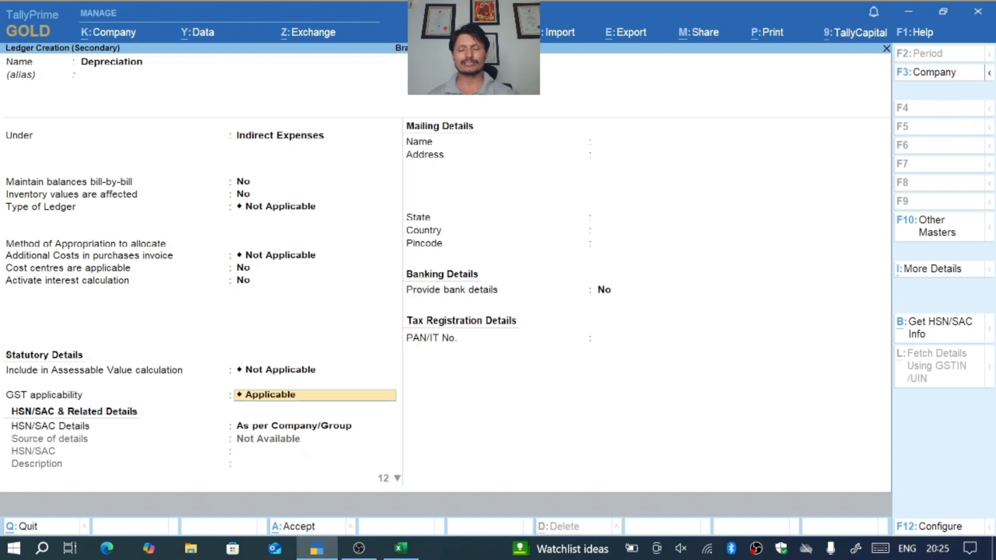
{"action": "type", "text": "N"}
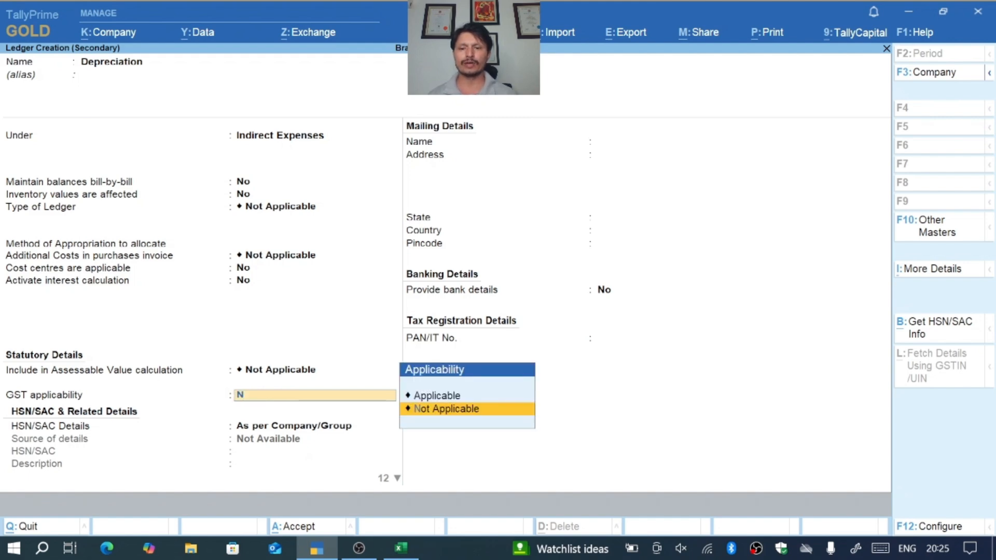
{"action": "key", "text": "Return"}
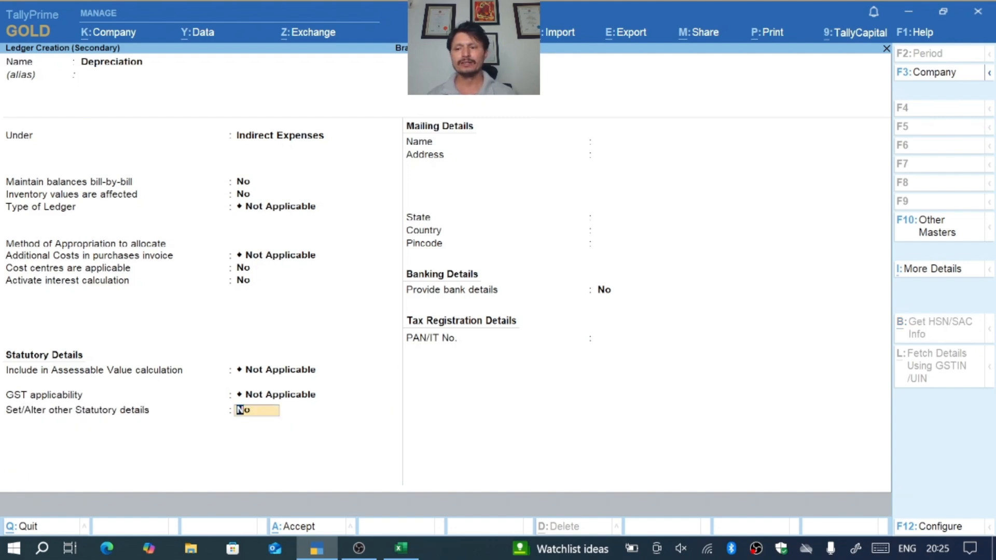
{"action": "key", "text": "Return"}
{"action": "key", "text": "Return"}
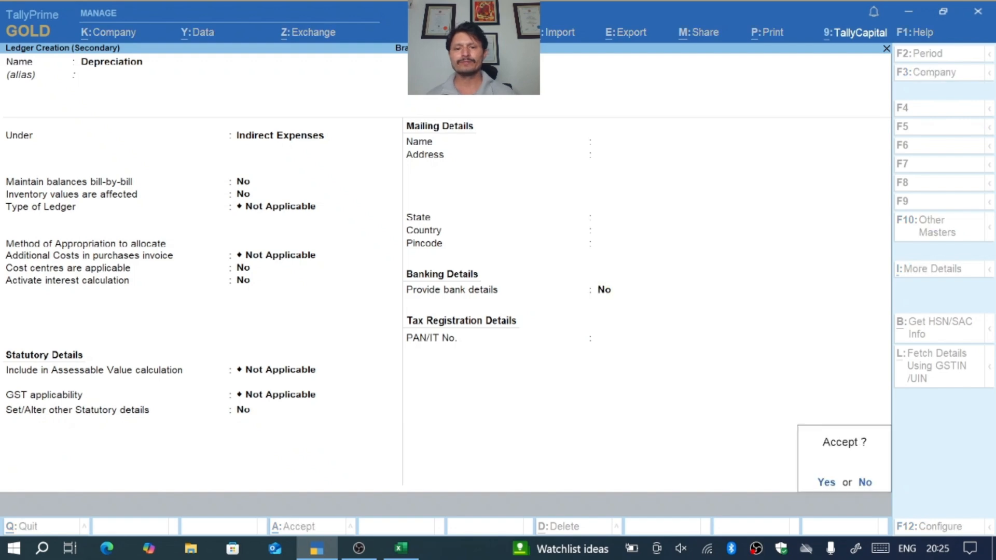
{"action": "key", "text": "Return"}
Look up the depreciation total in the Excel sheet and debit Depreciation with 2,22,250 in the TallyPrime journal
{"action": "key", "text": "alt+Tab"}
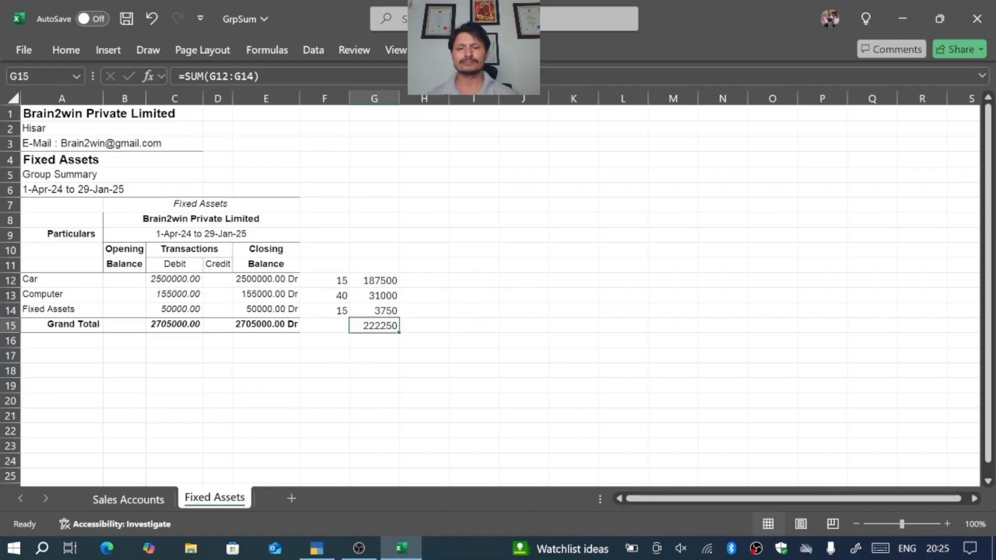
{"action": "key", "text": "alt+Tab"}
{"action": "type", "text": "2"}
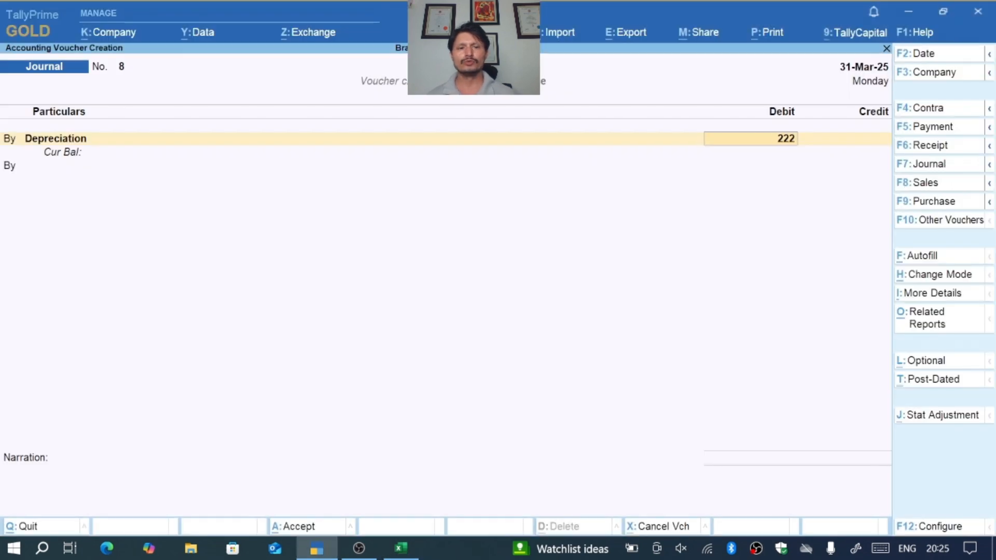
{"action": "type", "text": ",22,250"}
{"action": "key", "text": "Return"}
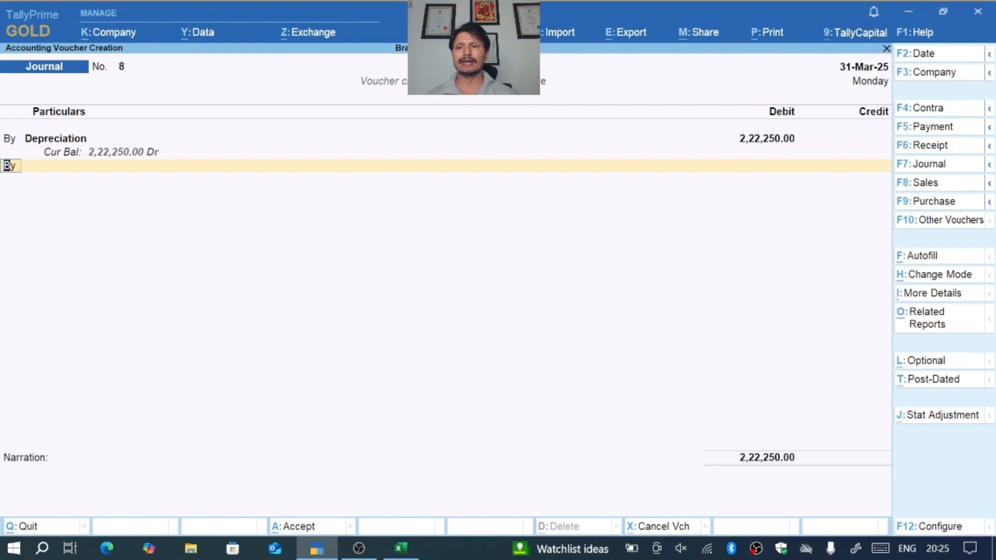
Add a credit line for the Car ledger with its depreciation of 1,87,500, checking the asset amounts in Excel
{"action": "type", "text": "t"}
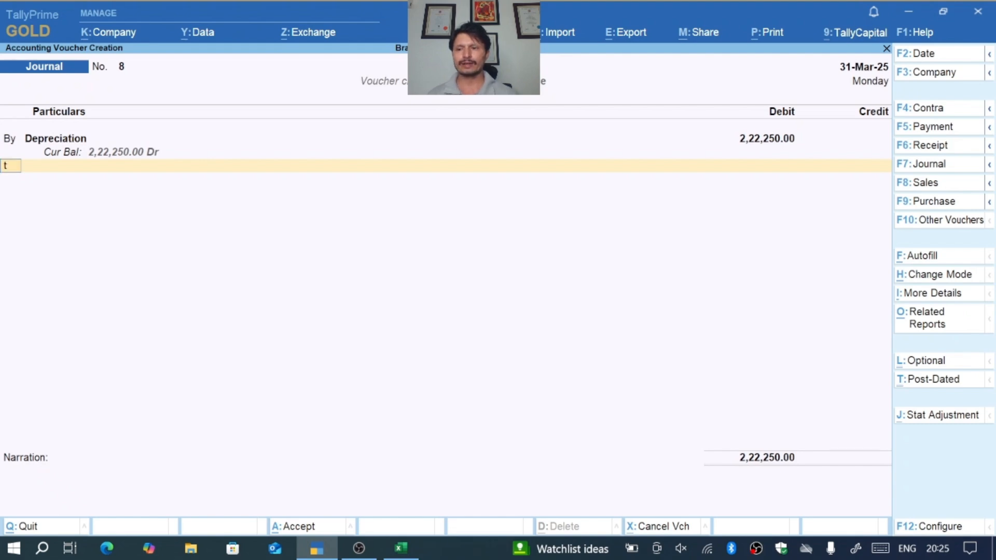
{"action": "key", "text": "Return"}
{"action": "type", "text": "Ac"}
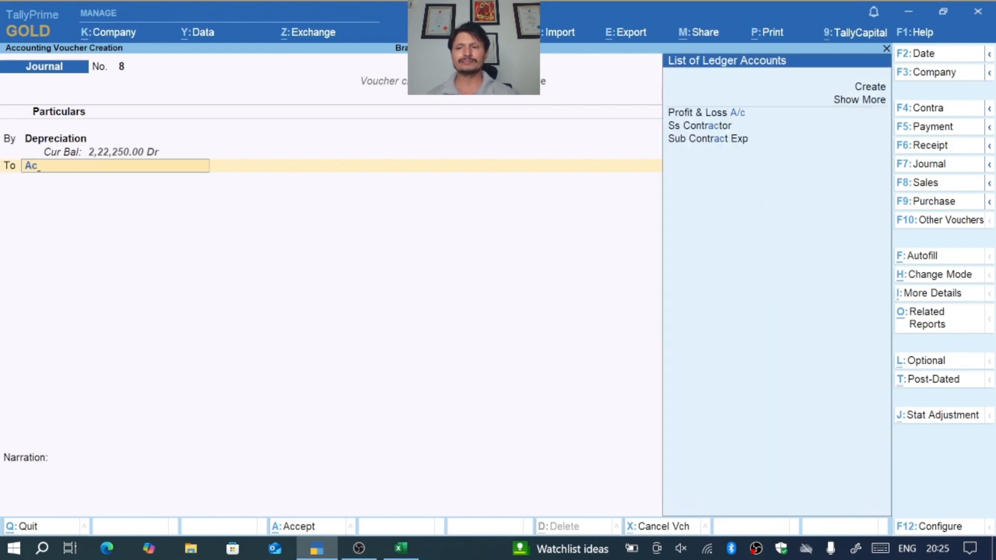
{"action": "key", "text": "BackSpace"}
{"action": "key", "text": "BackSpace"}
{"action": "key", "text": "alt+Tab"}
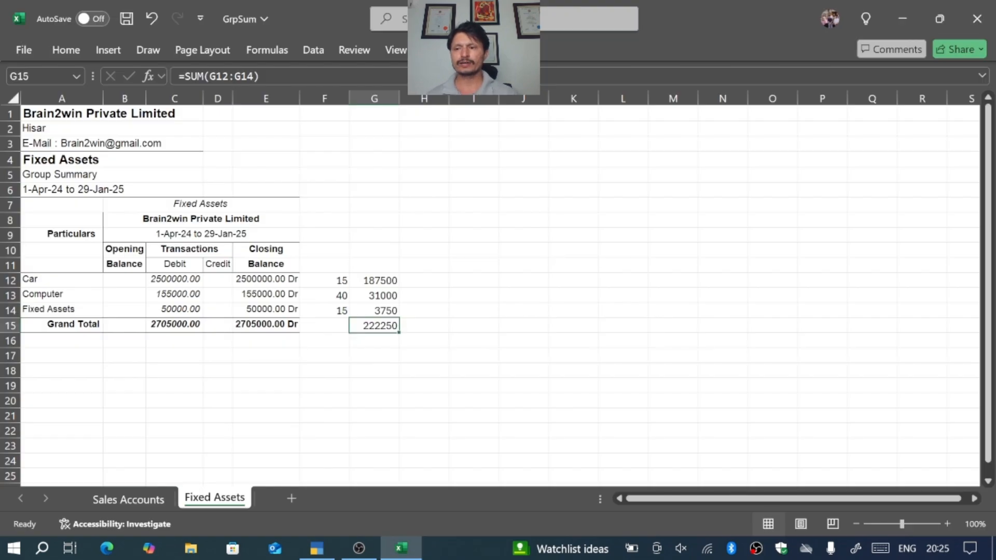
{"action": "key", "text": "alt+Tab"}
{"action": "type", "text": "Ac"}
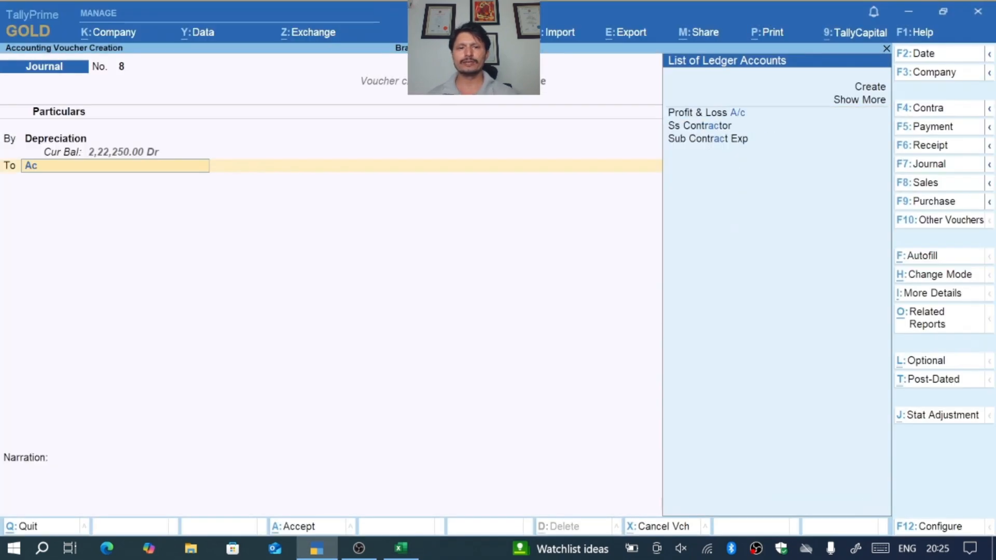
{"action": "key", "text": "BackSpace"}
{"action": "key", "text": "BackSpace"}
{"action": "type", "text": "Car"}
{"action": "key", "text": "Return"}
{"action": "type", "text": "18"}
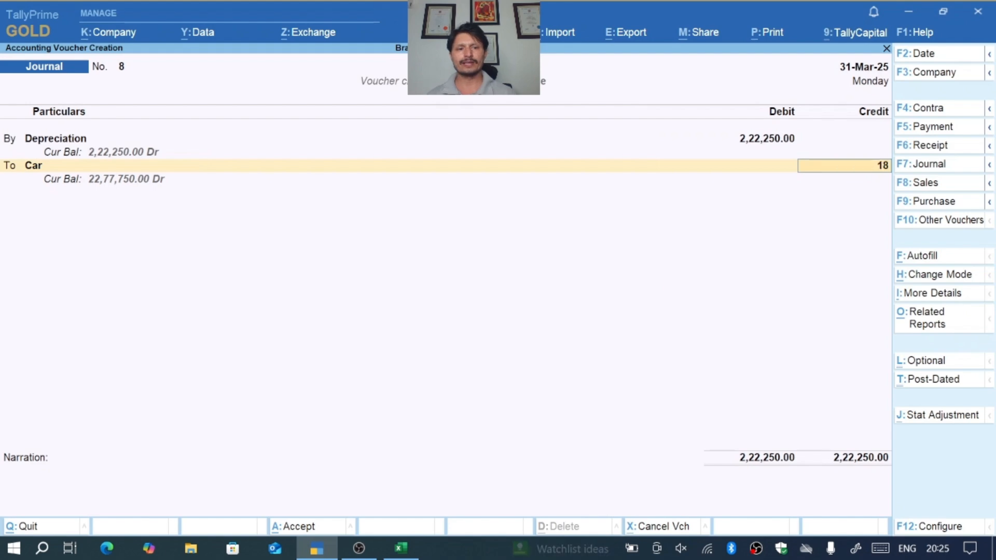
{"action": "type", "text": "7500"}
{"action": "key", "text": "Return"}
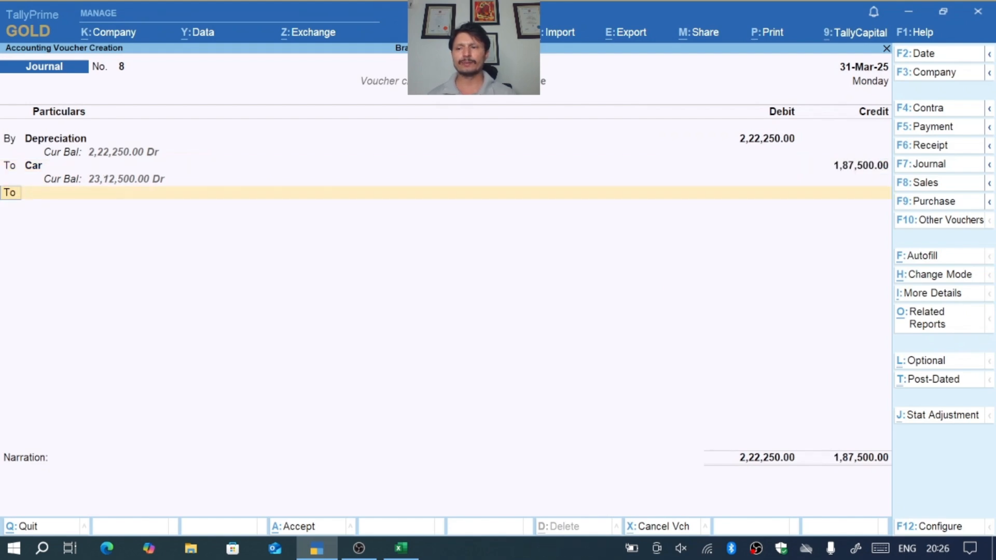
Check the Excel sheet for the Computer depreciation and credit the Computer ledger with 31,000 in the journal
{"action": "key", "text": "alt+Tab"}
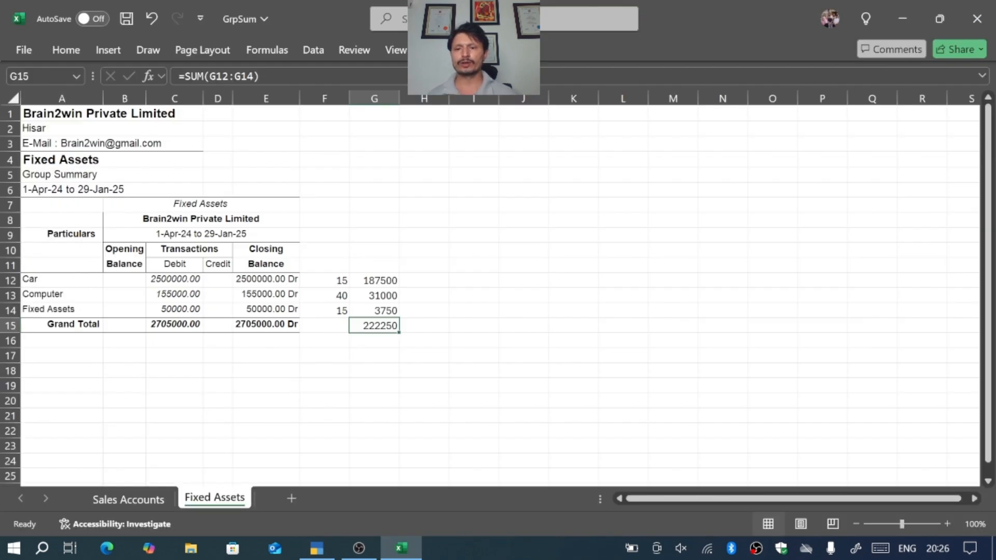
{"action": "key", "text": "alt+Tab"}
{"action": "key", "text": "Escape"}
{"action": "key", "text": "Return"}
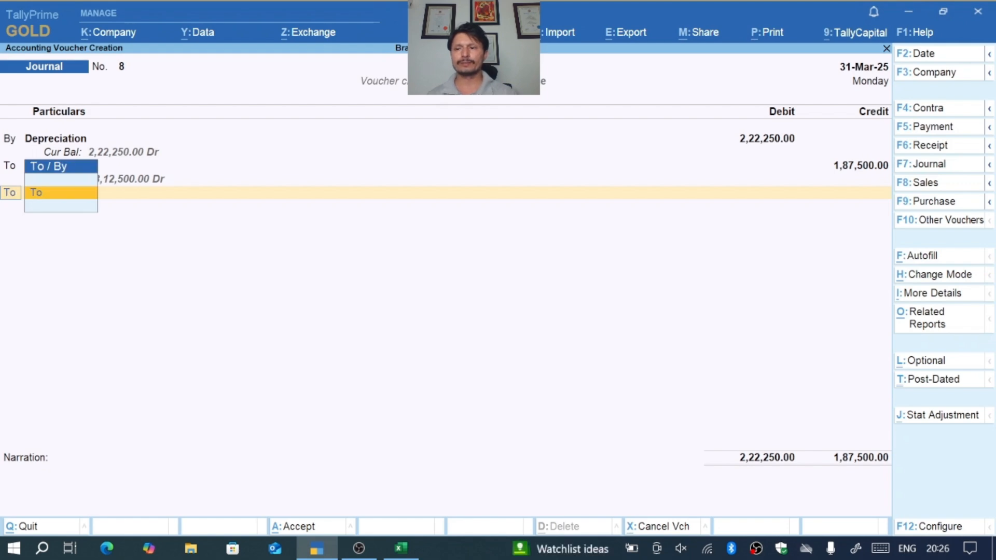
{"action": "key", "text": "Return"}
{"action": "type", "text": "Co"}
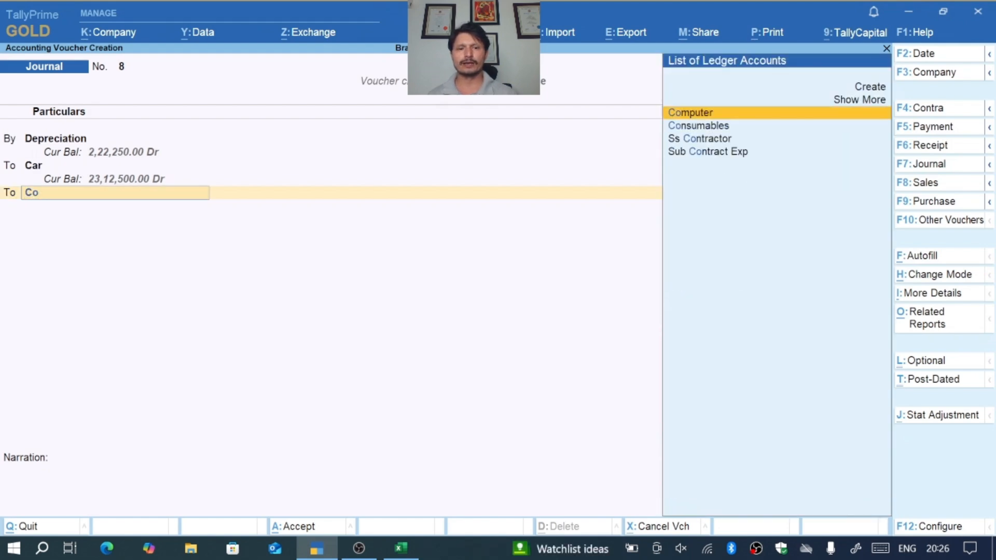
{"action": "key", "text": "Return"}
{"action": "key", "text": "alt+Tab"}
{"action": "key", "text": "alt+Tab"}
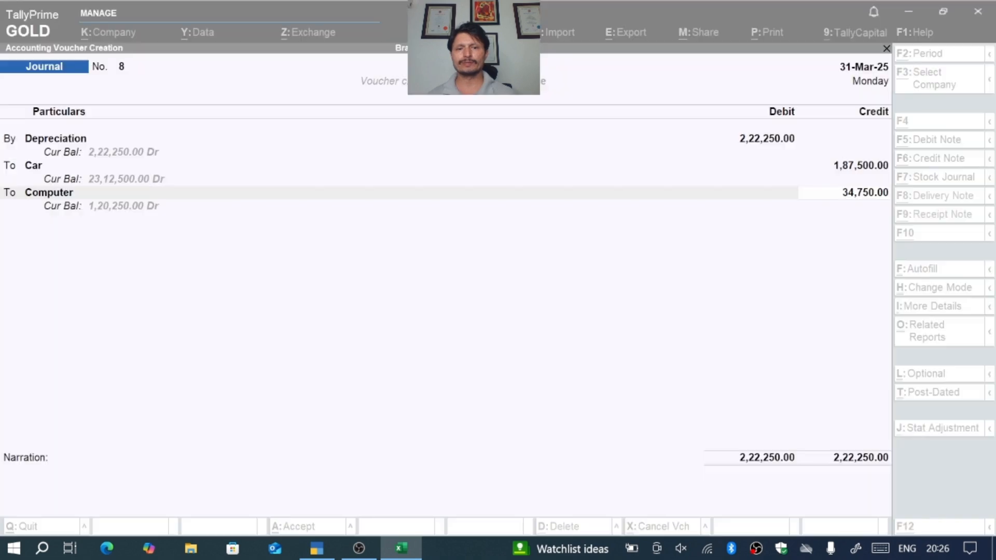
{"action": "type", "text": "31,000"}
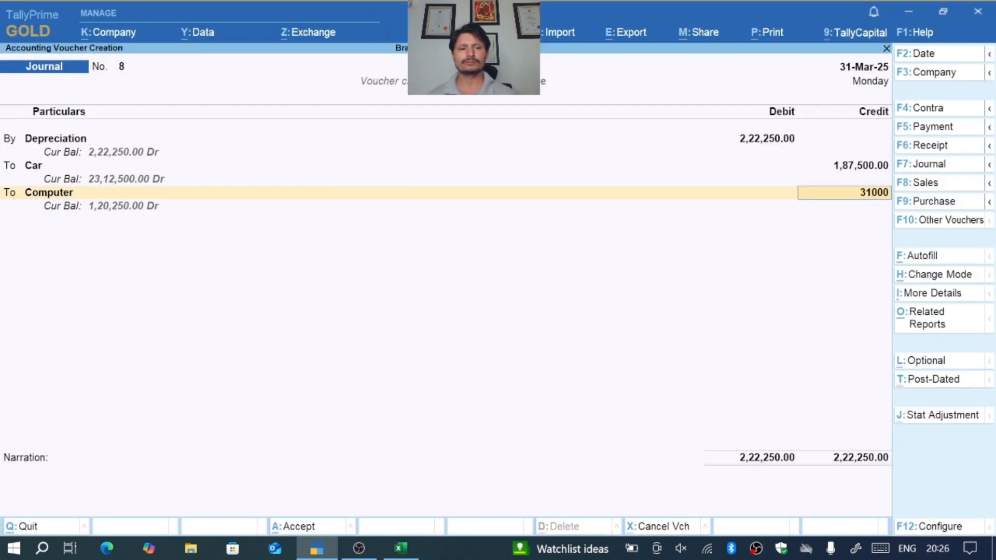
{"action": "key", "text": "Return"}
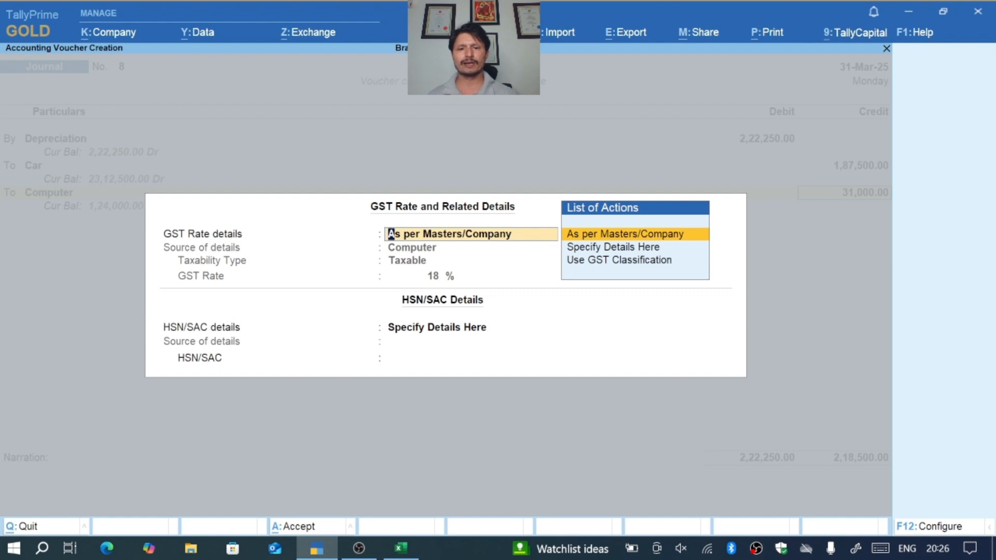
Set the Computer line's GST Rate details to Specify Details Here, keeping the Taxable type
{"action": "key", "text": "Down"}
{"action": "key", "text": "Down"}
{"action": "key", "text": "Up"}
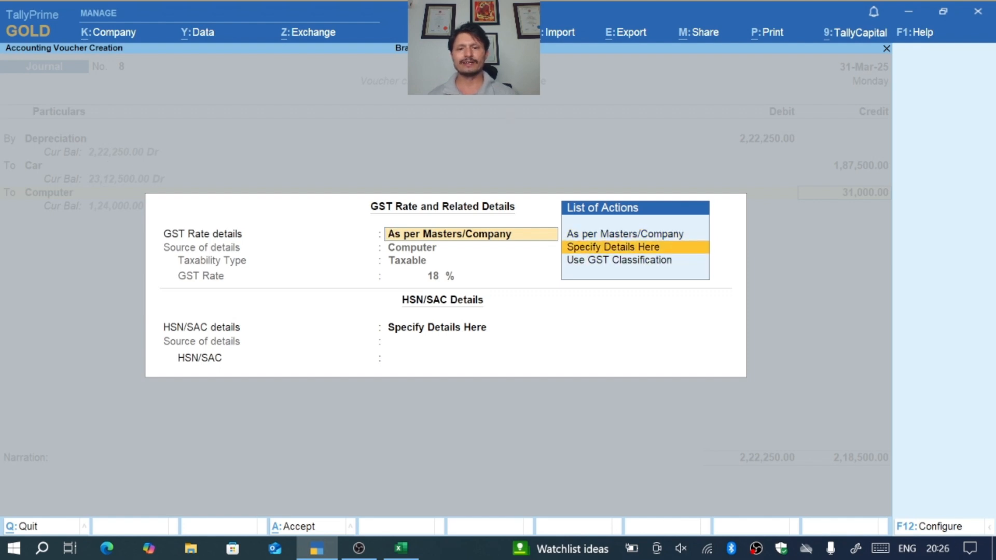
{"action": "key", "text": "Return"}
{"action": "key", "text": "Return"}
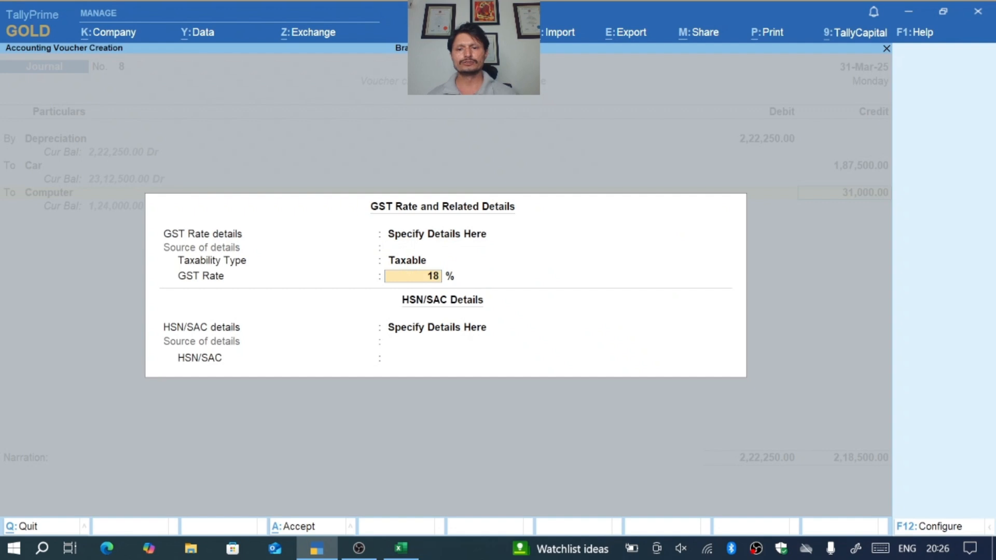
Review the taxability types, keep Taxable, set the Computer line's GST rate to 0% and accept the HSN/SAC defaults
{"action": "key", "text": "Up"}
{"action": "key", "text": "Up"}
{"action": "key", "text": "Up"}
{"action": "key", "text": "Up"}
{"action": "key", "text": "Down"}
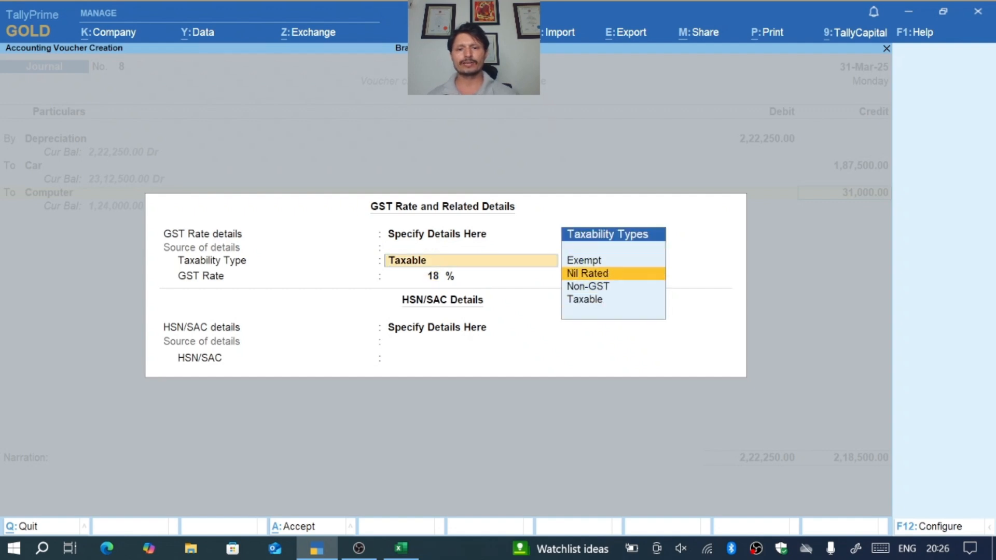
{"action": "key", "text": "Down"}
{"action": "key", "text": "Down"}
{"action": "key", "text": "Up"}
{"action": "key", "text": "Up"}
{"action": "key", "text": "Down"}
{"action": "key", "text": "Down"}
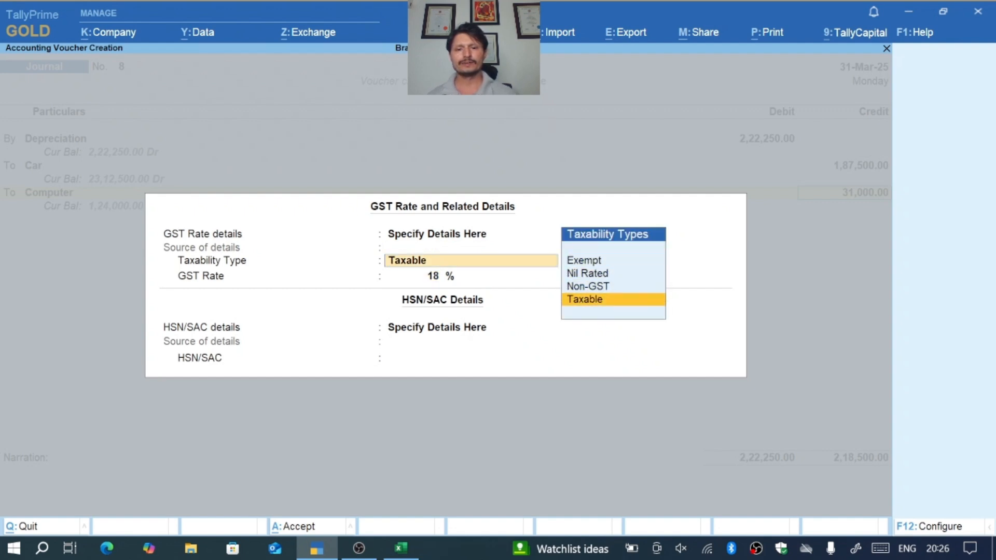
{"action": "key", "text": "Return"}
{"action": "type", "text": "0"}
{"action": "key", "text": "Return"}
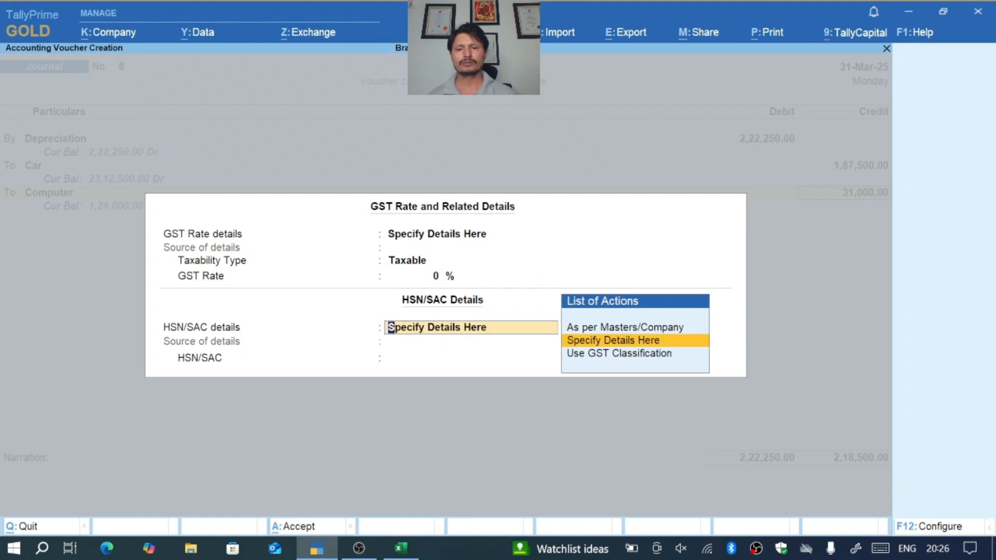
{"action": "key", "text": "Return"}
{"action": "key", "text": "Return"}
{"action": "key", "text": "Return"}
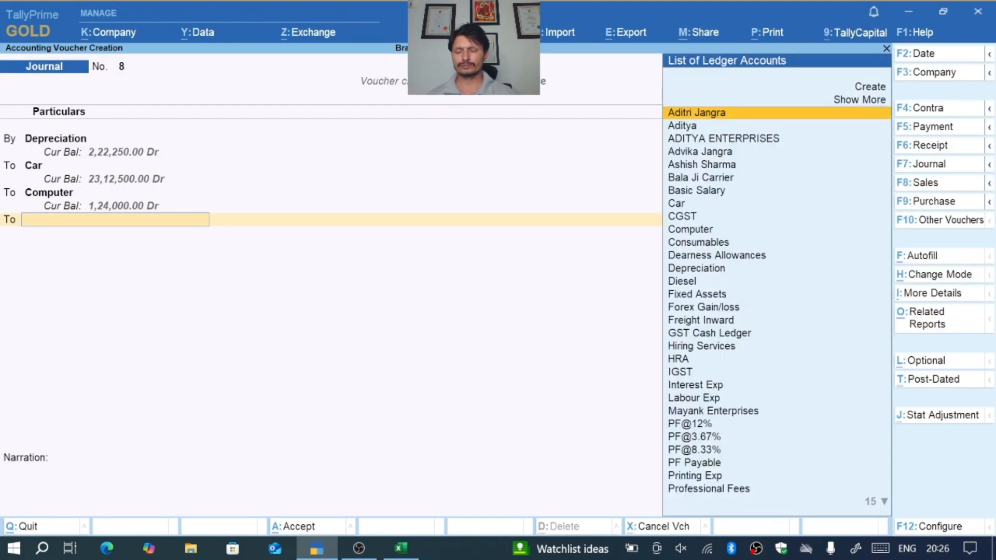
Add a credit line for the Fixed Assets ledger with the remaining 3,750
{"action": "type", "text": "Fix"}
{"action": "key", "text": "Return"}
{"action": "key", "text": "Return"}
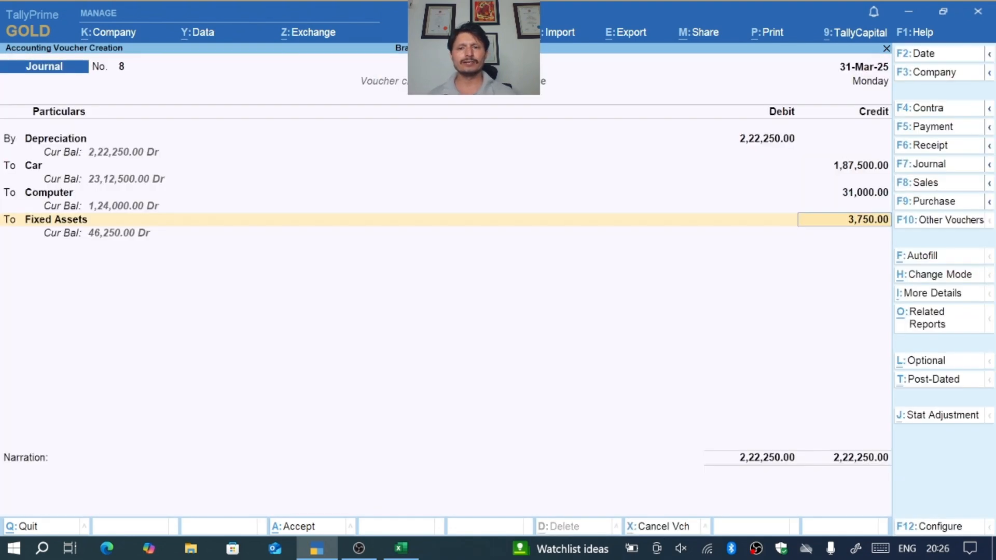
Check the journal against the Excel depreciation total, save the voucher without a narration and leave voucher entry
{"action": "key", "text": "Return"}
{"action": "key", "text": "alt+Tab"}
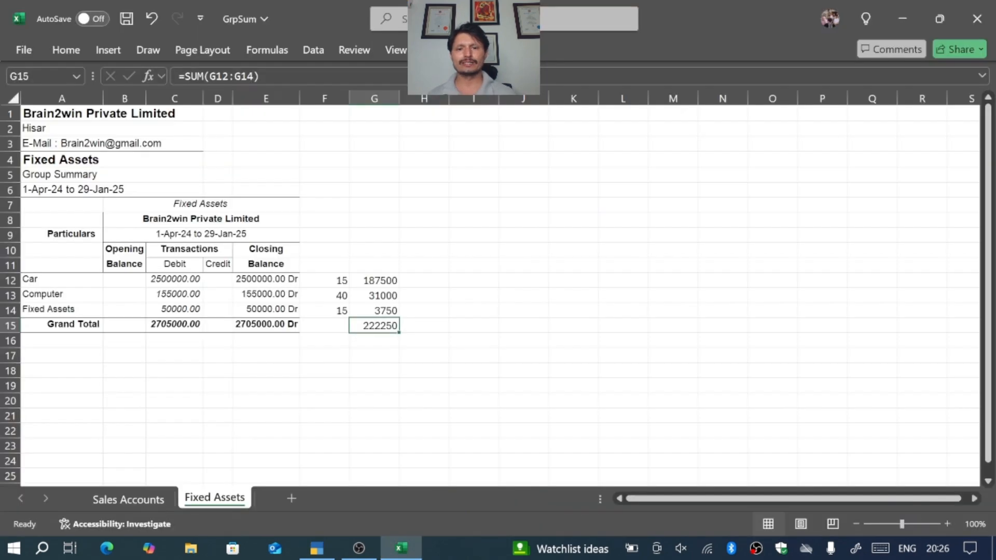
{"action": "key", "text": "alt+Tab"}
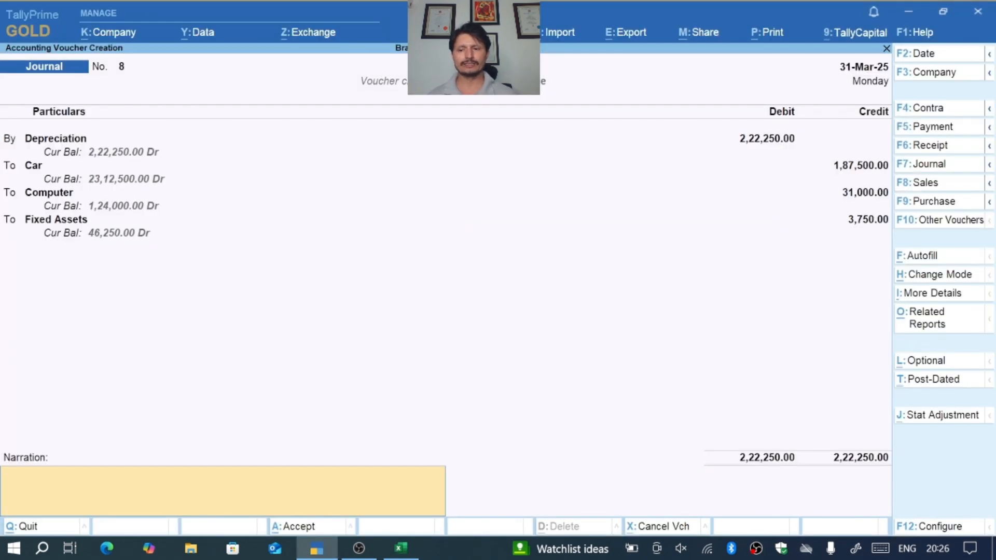
{"action": "key", "text": "Return"}
{"action": "key", "text": "y"}
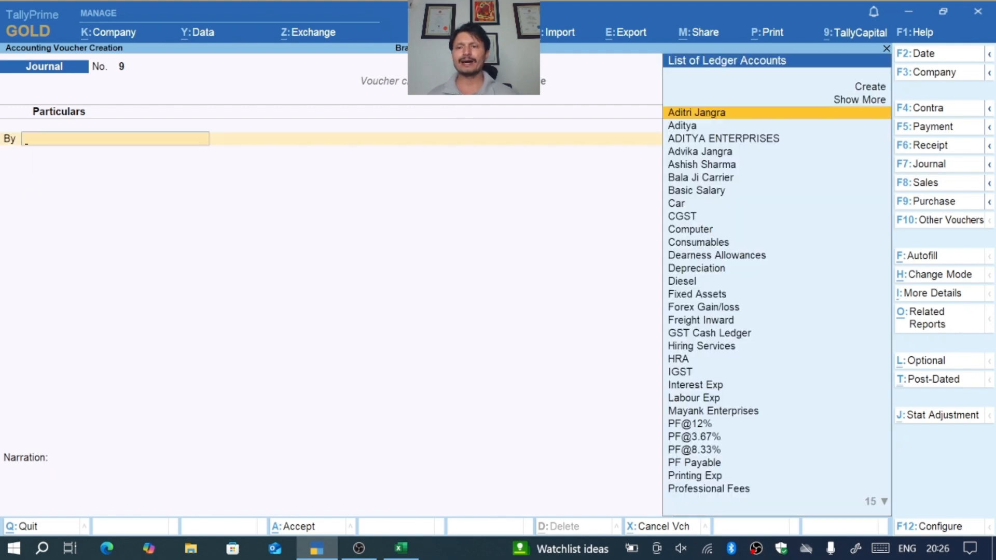
{"action": "key", "text": "Escape"}
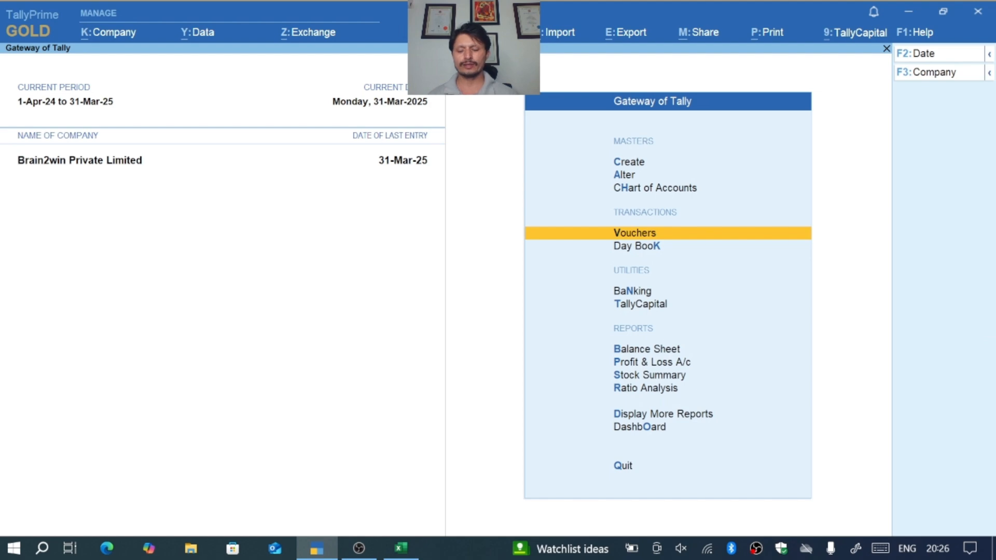
Open the Profit & Loss A/c in detailed form and examine the Depreciation line under Indirect Expenses
{"action": "key", "text": "p"}
{"action": "key", "text": "alt+F5"}
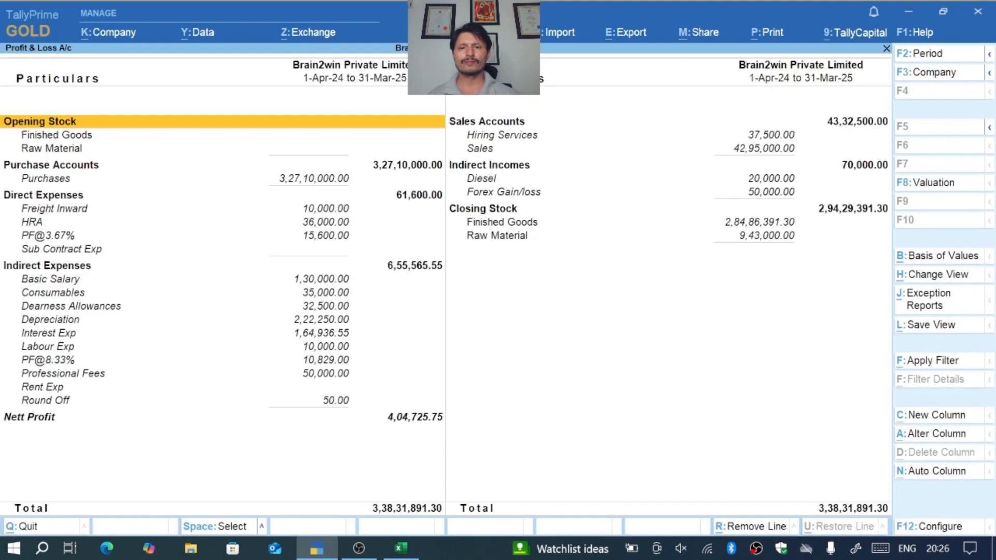
{"action": "key", "text": "Down"}
{"action": "key", "text": "Down"}
{"action": "key", "text": "Down"}
{"action": "key", "text": "Down"}
{"action": "key", "text": "Down"}
{"action": "key", "text": "Down"}
{"action": "key", "text": "Down"}
{"action": "key", "text": "Down"}
{"action": "key", "text": "Down"}
{"action": "key", "text": "Down"}
{"action": "key", "text": "Down"}
{"action": "key", "text": "Down"}
{"action": "key", "text": "Down"}
{"action": "key", "text": "Down"}
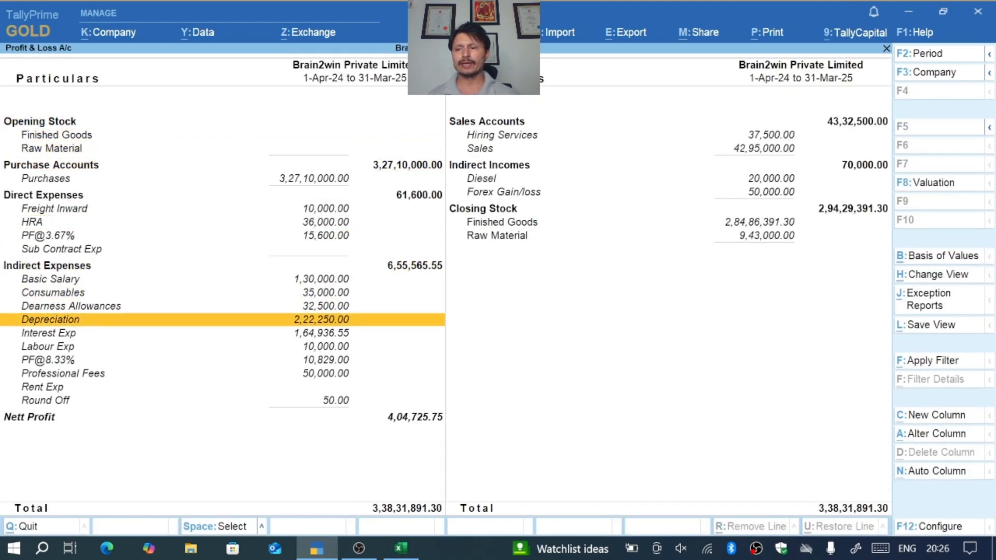
{"action": "key", "text": "Up"}
{"action": "key", "text": "Down"}
{"action": "key", "text": "Down"}
{"action": "key", "text": "Up"}
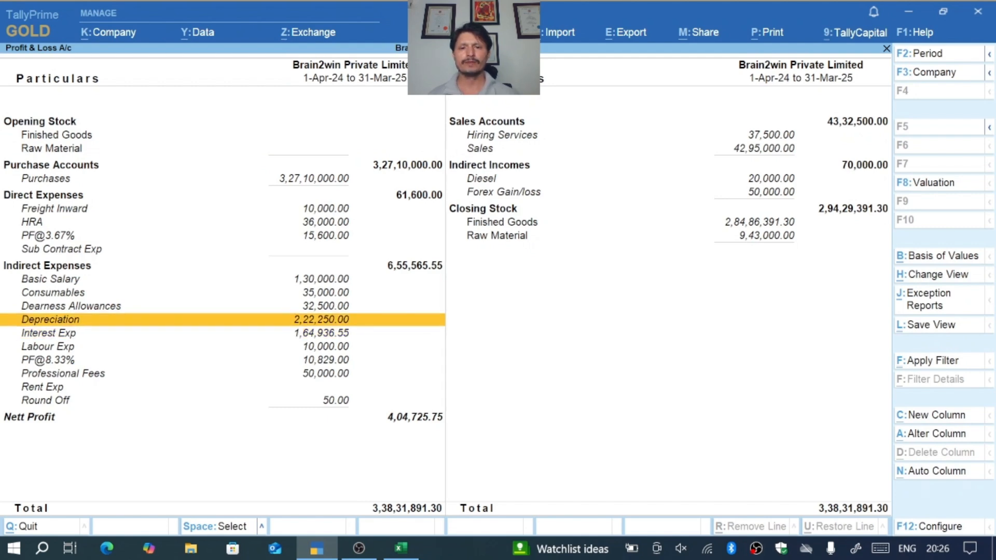
{"action": "key", "text": "Escape"}
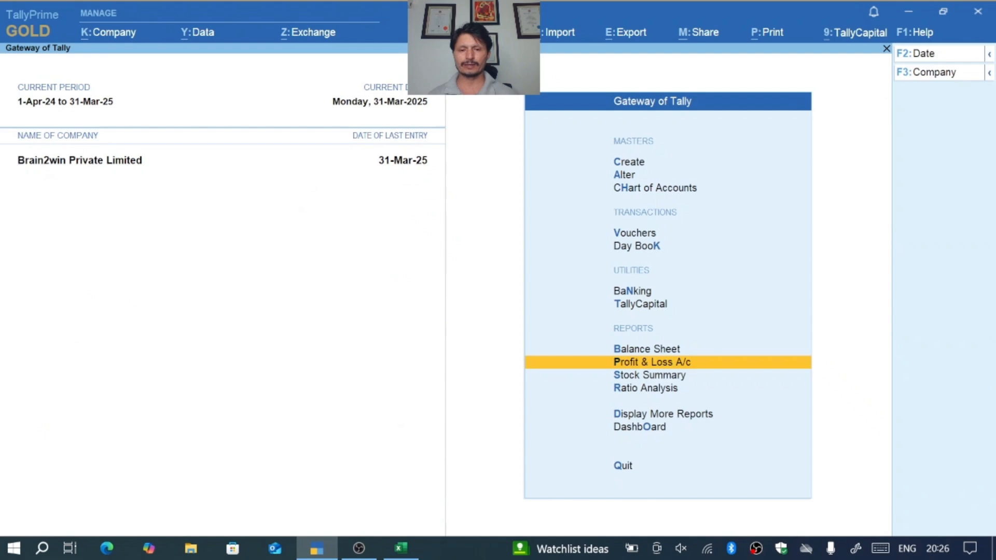
Open the Balance Sheet in detailed form and examine the Car, Computer and Fixed Assets balances under Fixed Assets
{"action": "key", "text": "b"}
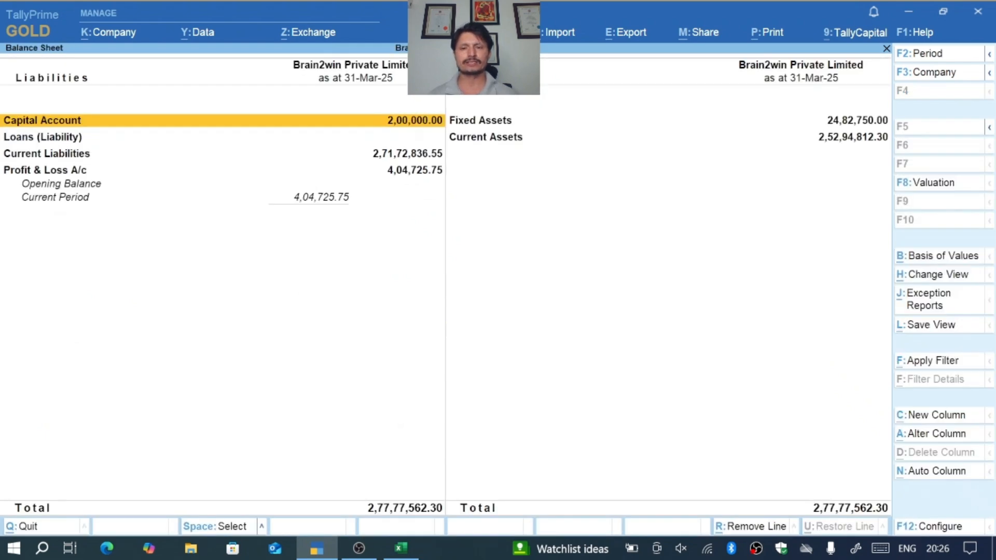
{"action": "key", "text": "alt+F5"}
{"action": "key", "text": "Right"}
{"action": "key", "text": "Down"}
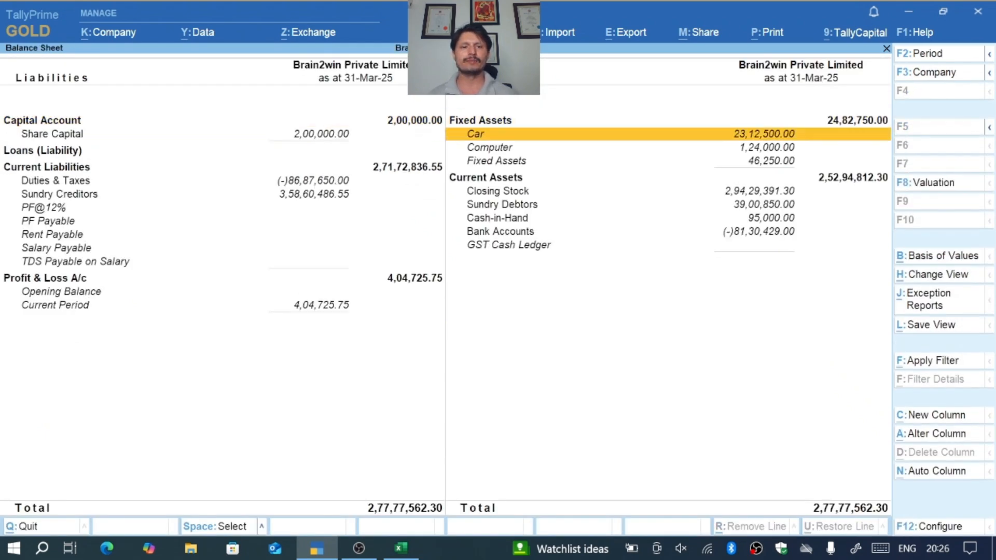
{"action": "key", "text": "Down"}
{"action": "key", "text": "Down"}
{"action": "key", "text": "Up"}
{"action": "key", "text": "Up"}
View the Car ledger's monthly summary and compare its January to March entries, returning to the Balance Sheet
{"action": "key", "text": "Return"}
{"action": "key", "text": "Up"}
{"action": "key", "text": "Down"}
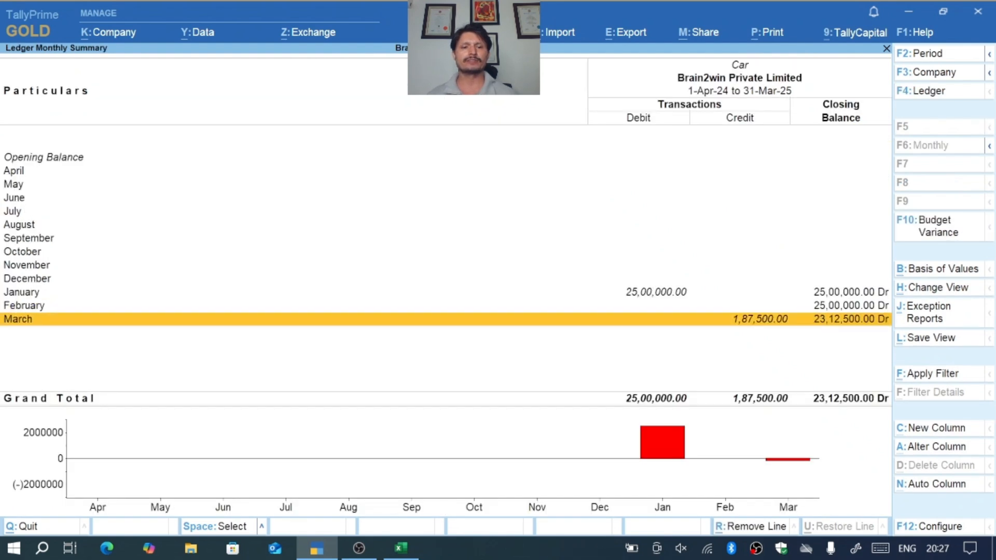
{"action": "key", "text": "Up"}
{"action": "key", "text": "Up"}
{"action": "key", "text": "Down"}
{"action": "key", "text": "Down"}
{"action": "key", "text": "Escape"}
View the Computer and Fixed Assets ledgers' monthly summaries from the Balance Sheet, returning to it after each
{"action": "key", "text": "Down"}
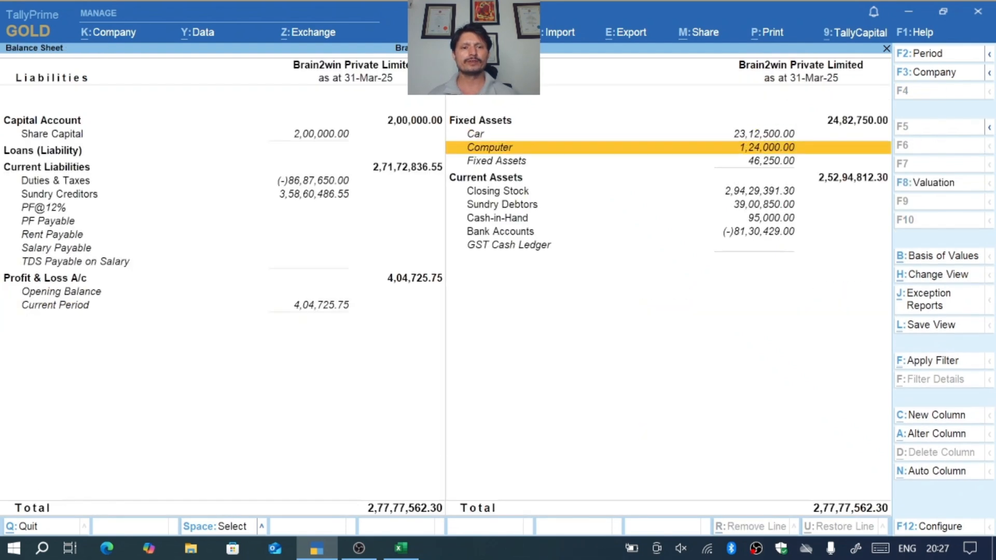
{"action": "key", "text": "Return"}
{"action": "key", "text": "Escape"}
{"action": "key", "text": "Down"}
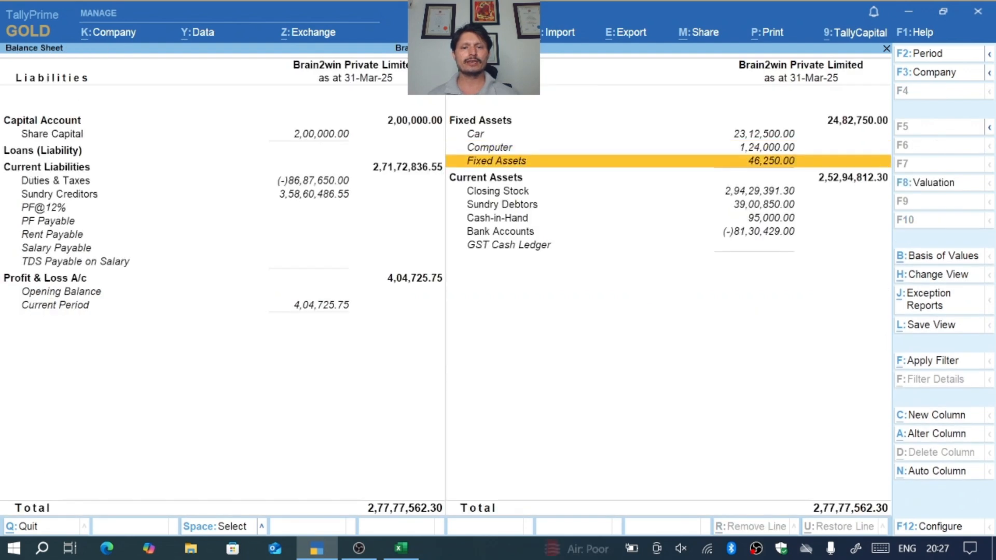
{"action": "key", "text": "Return"}
{"action": "key", "text": "Escape"}
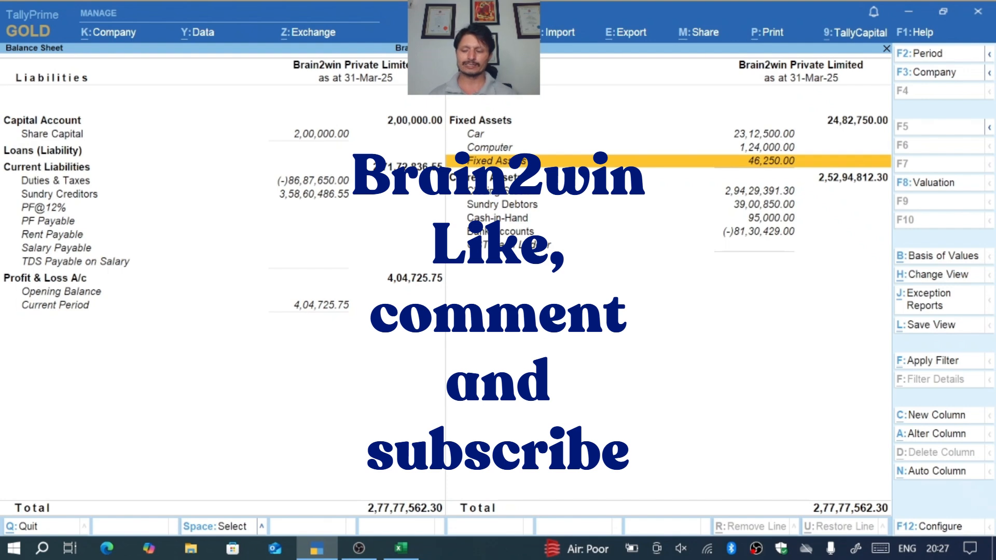
{"action": "key", "text": "ctrl"}
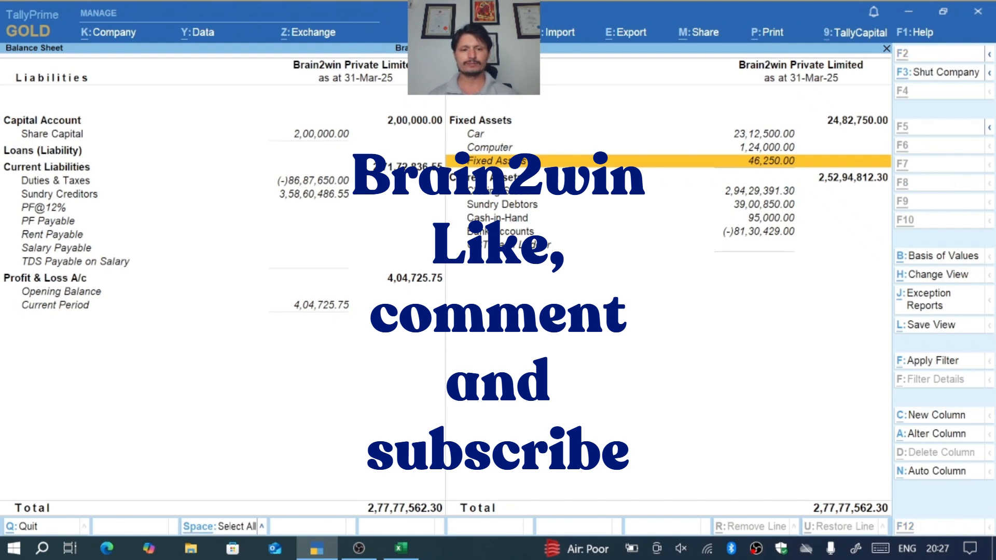